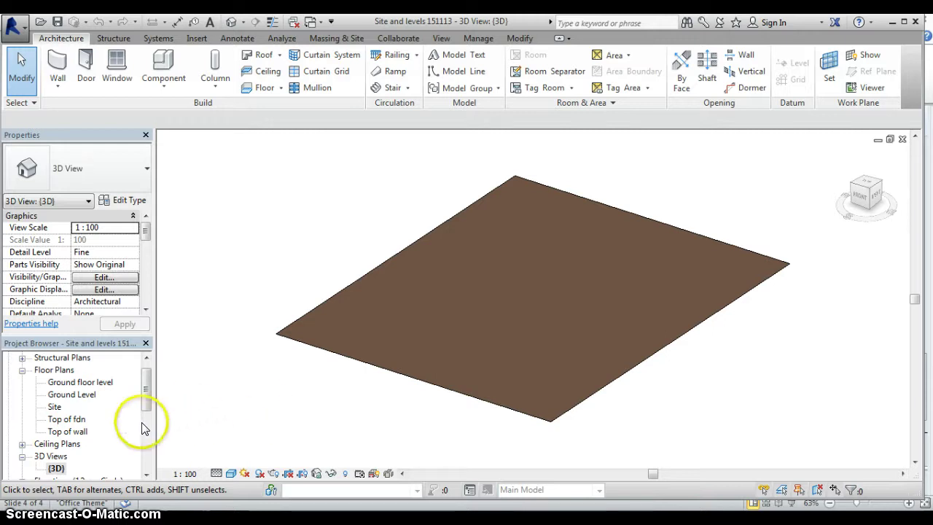
- Open the Site floor plan from the Project Browser and switch to the Annotate ribbon
double_click(55, 406)
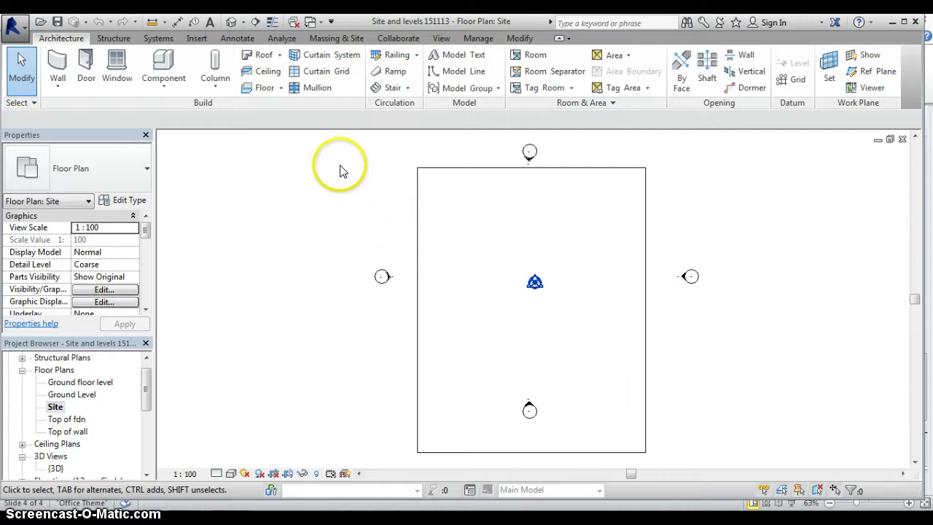
click(238, 38)
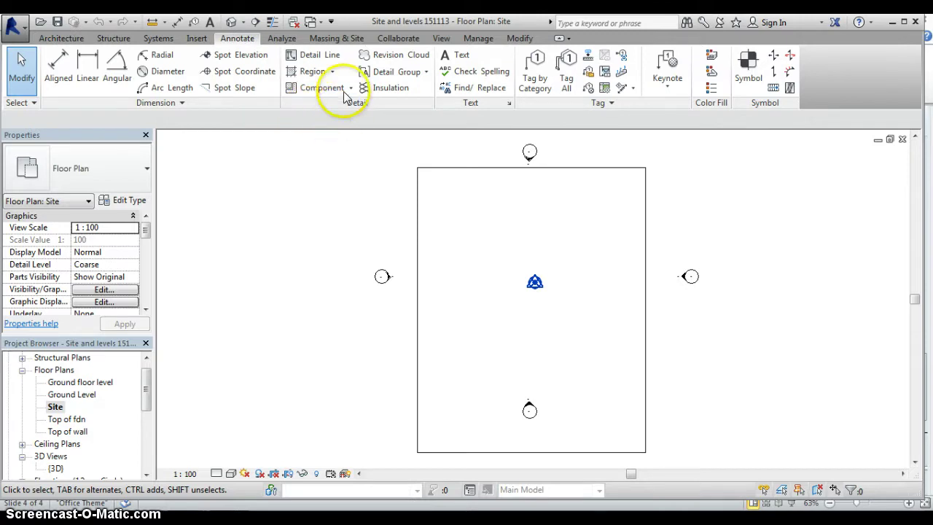
- Draw a horizontal detail line 5000 above the site's bottom-left corner, running 15600 across
click(326, 56)
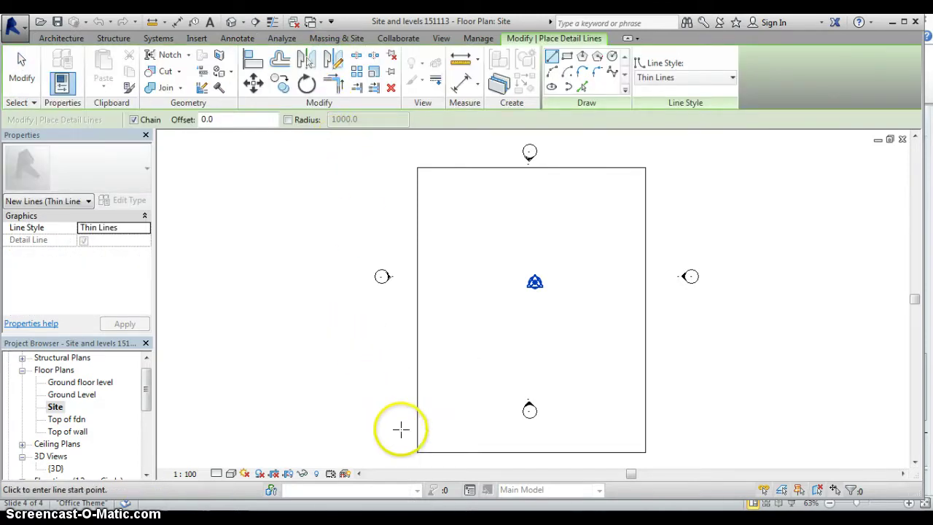
click(417, 452)
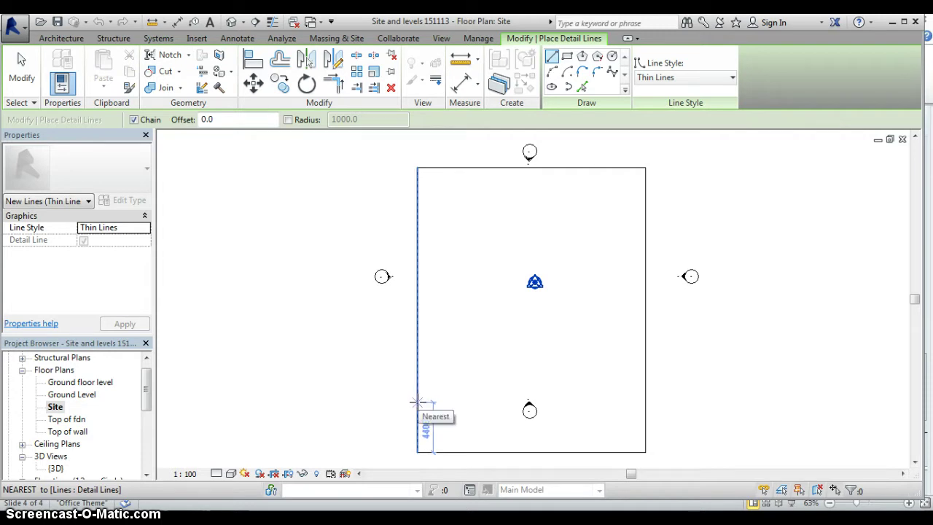
text(500)
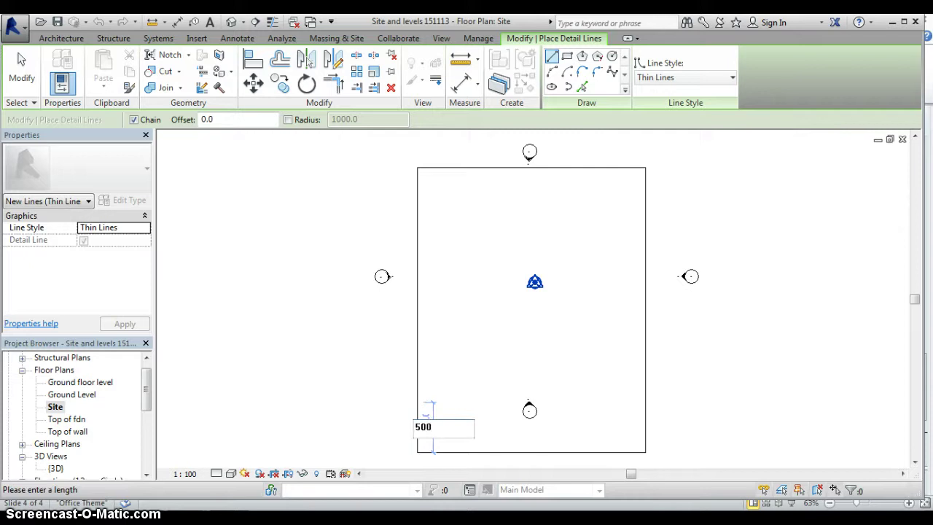
text(0)
key(Return)
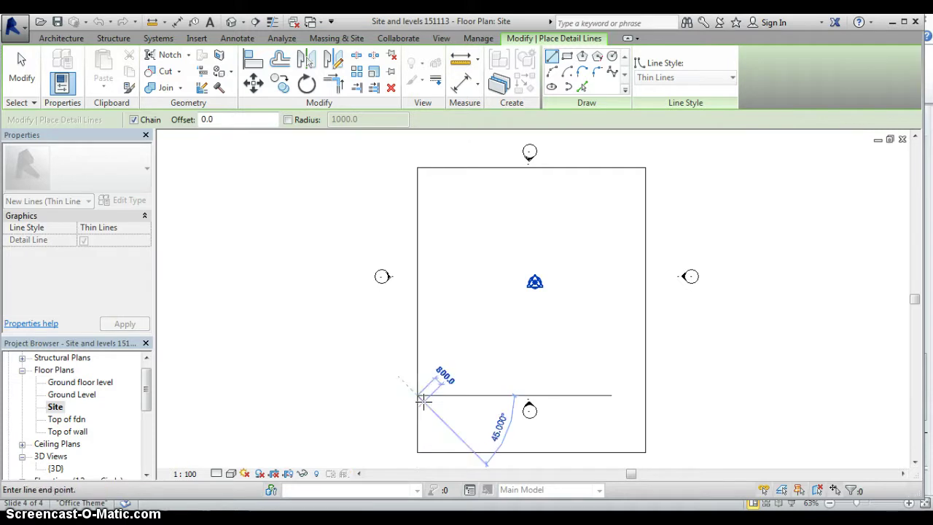
drag(422, 397, 545, 396)
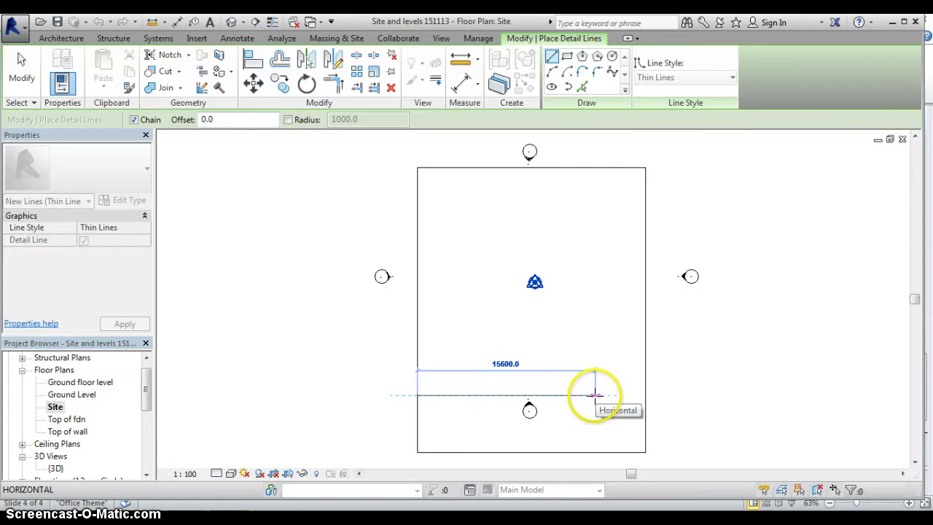
click(595, 396)
key(Escape)
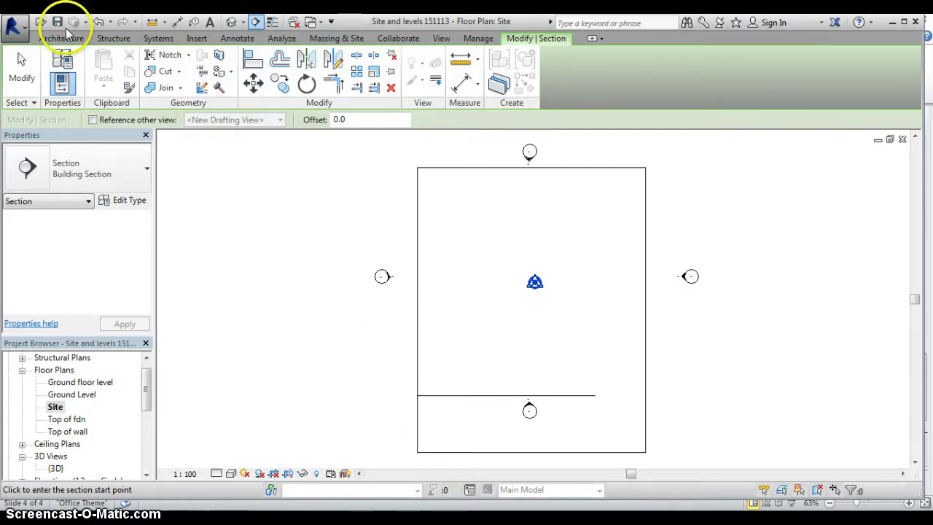
- Draw a vertical detail line 3000 in from the bottom-left corner, rising 13400 past the horizontal line
click(237, 38)
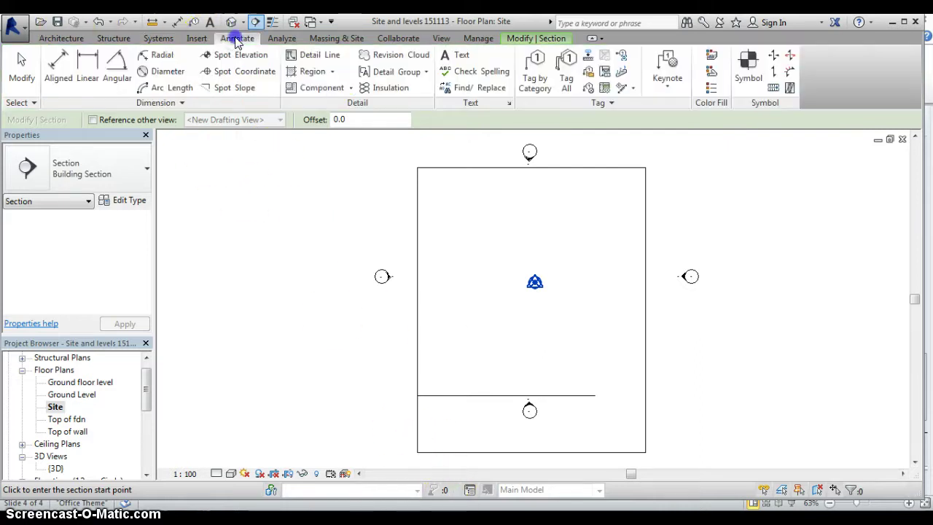
click(319, 55)
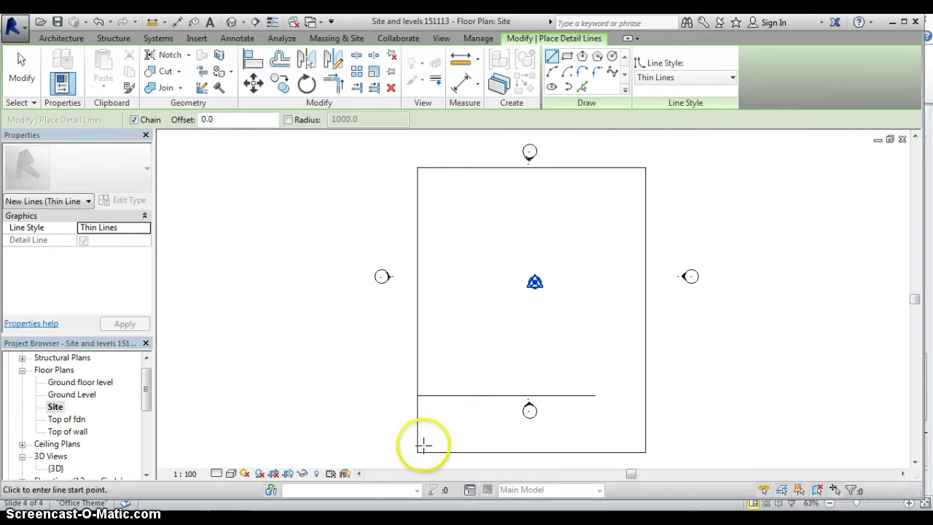
click(420, 450)
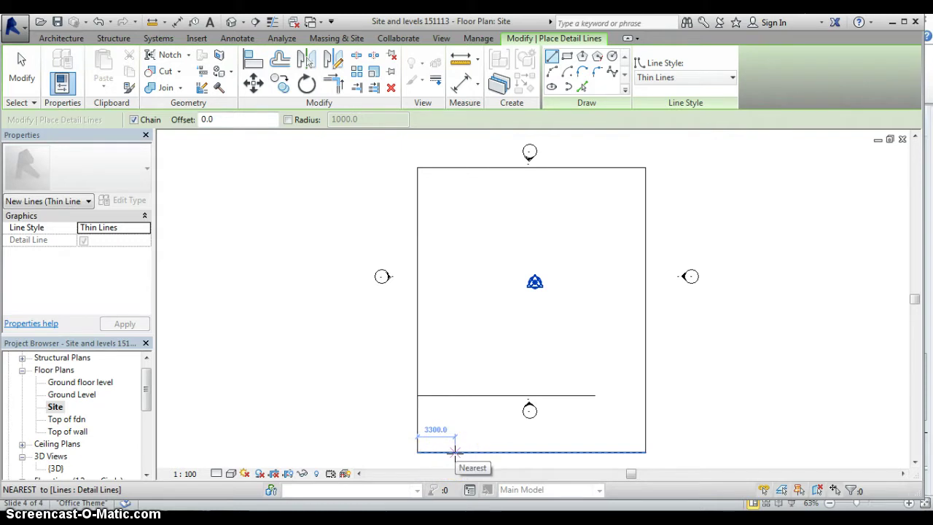
text(3000)
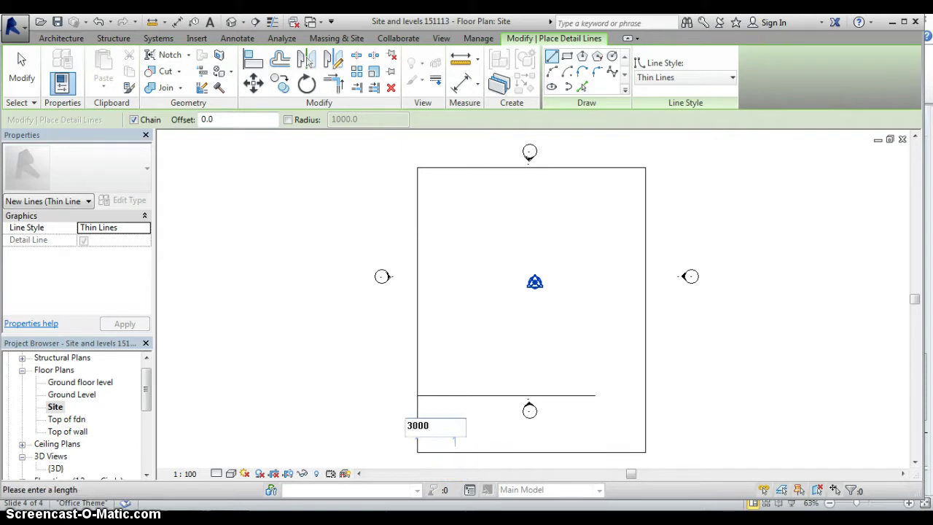
key(Return)
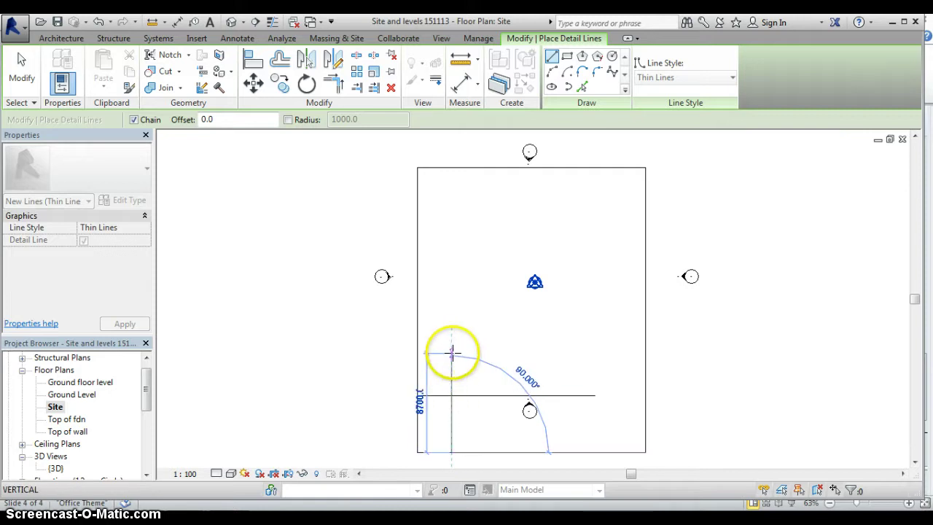
click(452, 299)
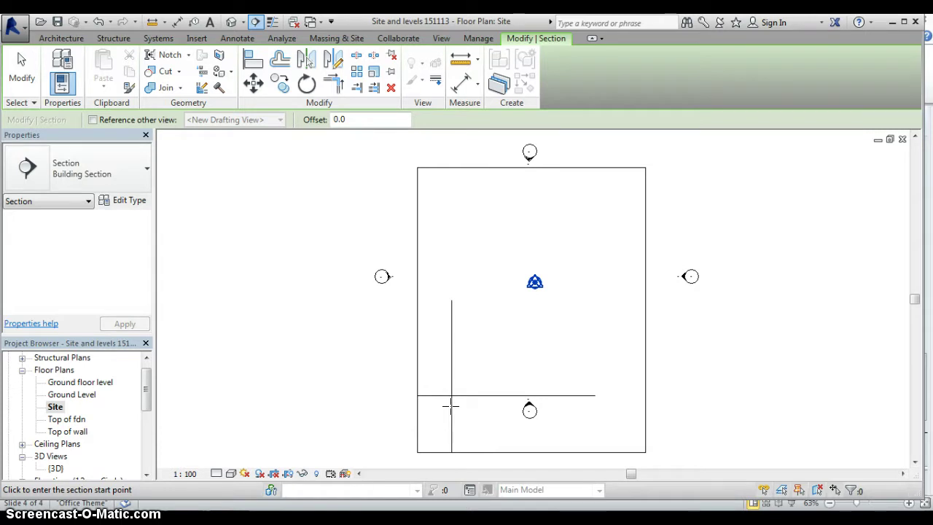
- Start the Wall tool with the Cav - 102 75i 100 p - Lwt type, 8000 high
click(458, 415)
click(64, 39)
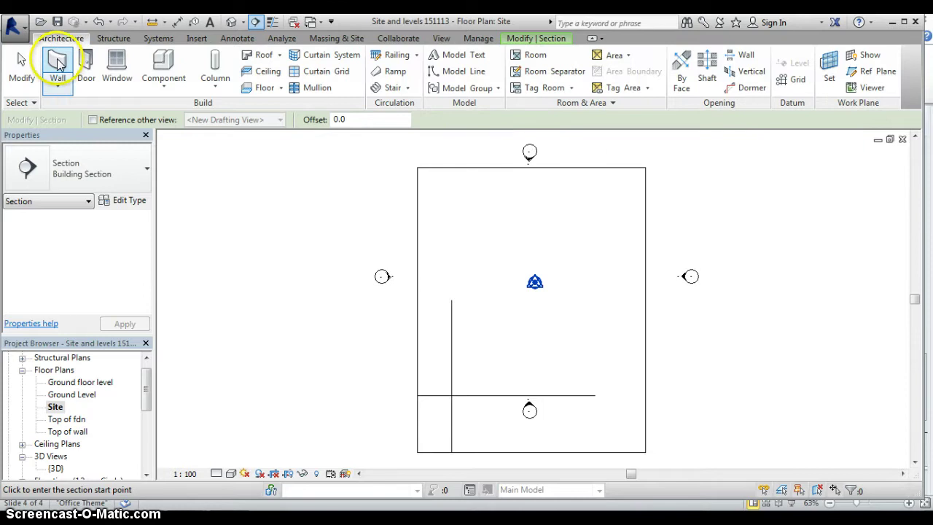
click(57, 64)
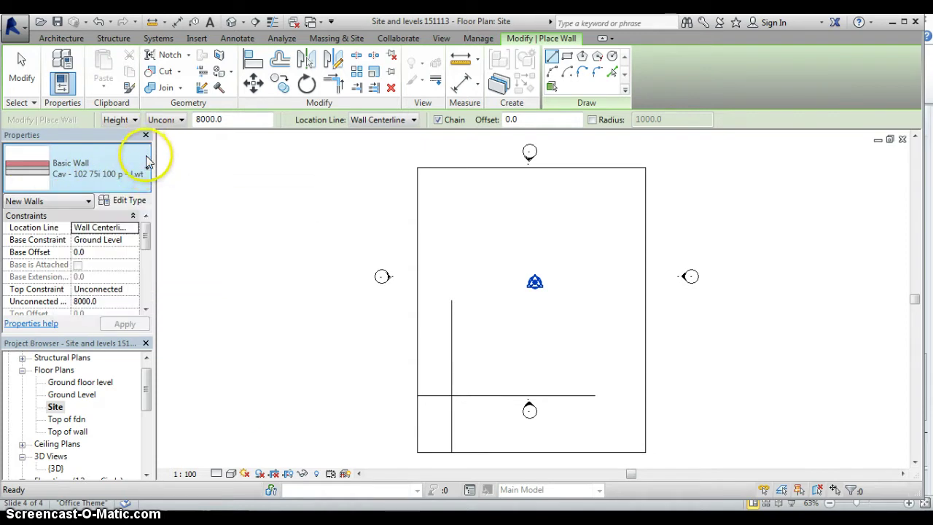
click(149, 168)
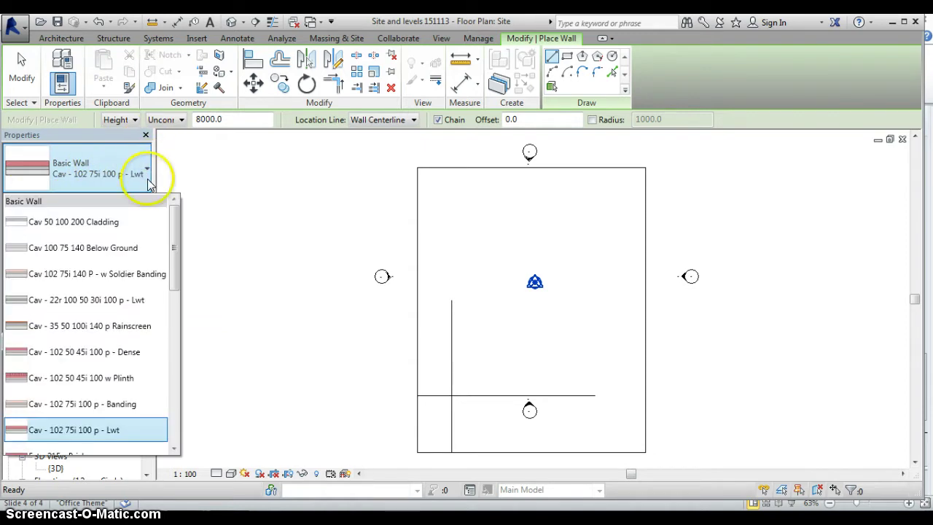
drag(177, 228, 167, 212)
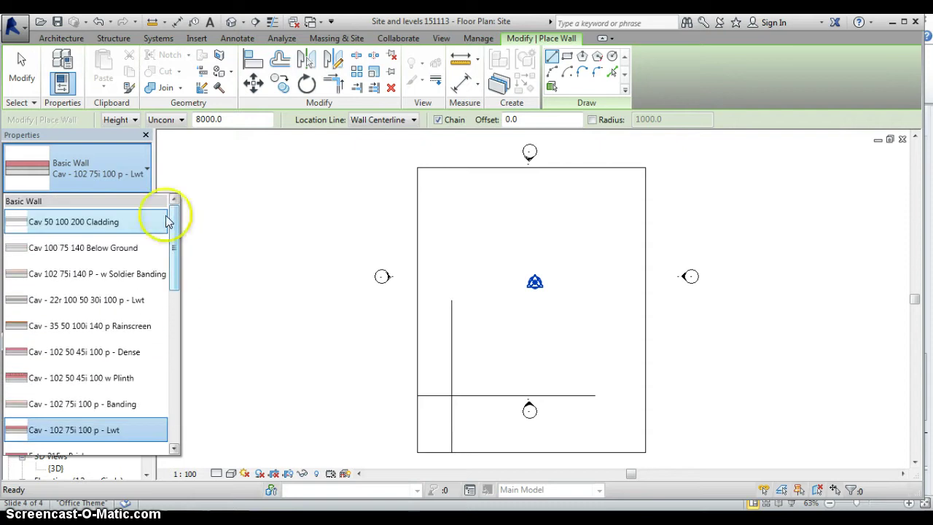
click(98, 185)
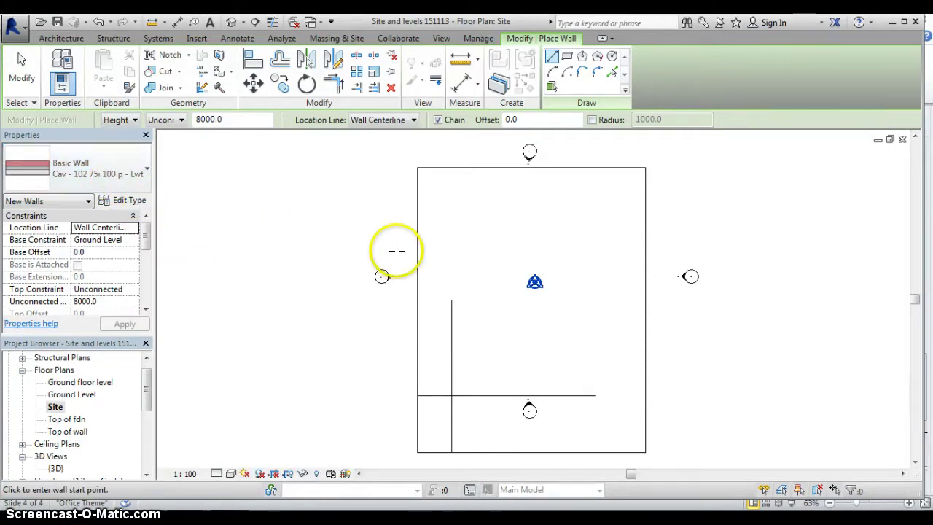
click(467, 206)
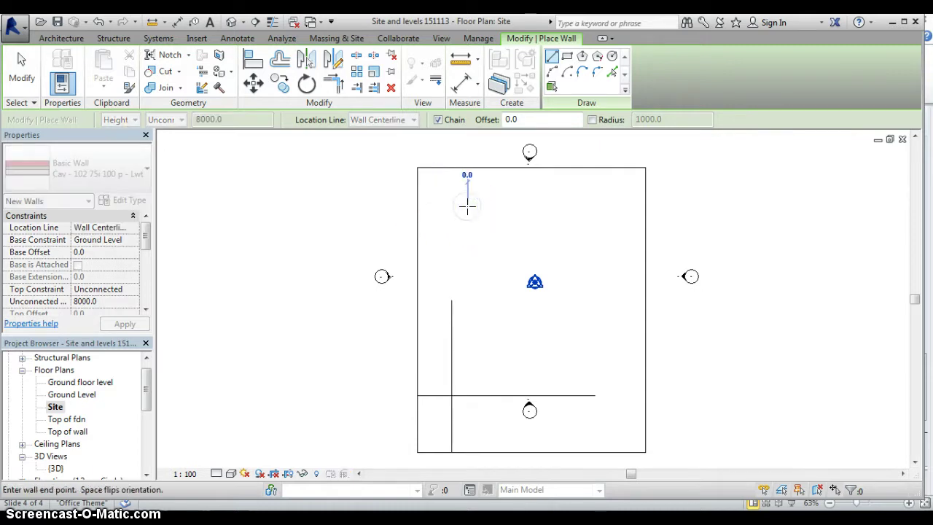
drag(468, 203, 511, 208)
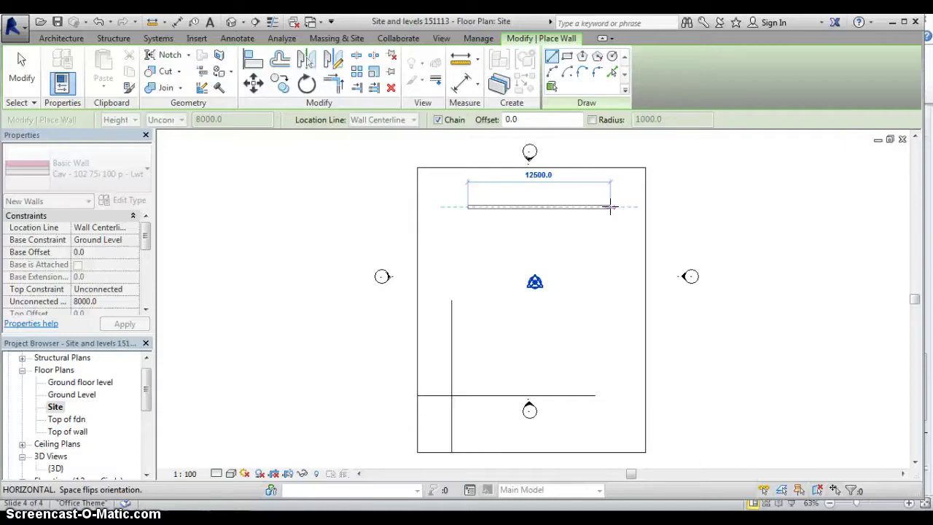
key(Escape)
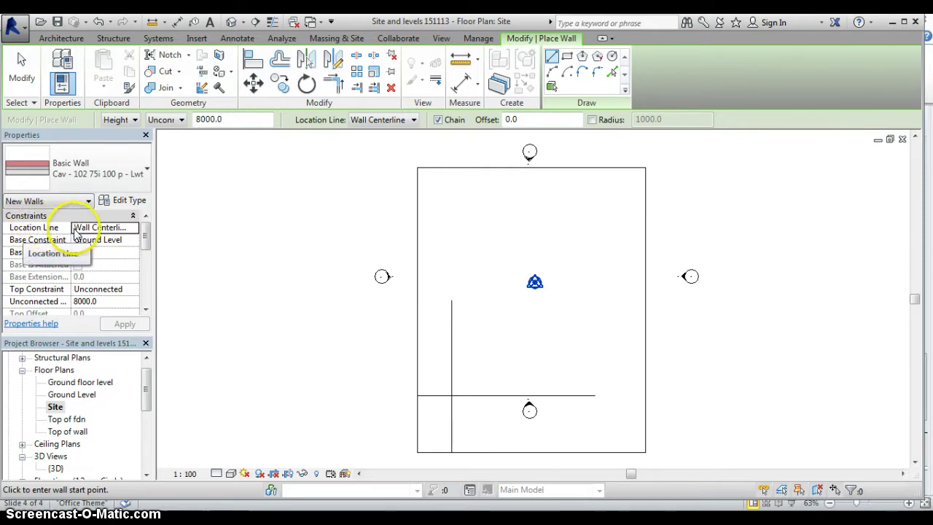
- Set the wall location line to Finish Face: Exterior and the base constraint to Top of fdn
click(134, 229)
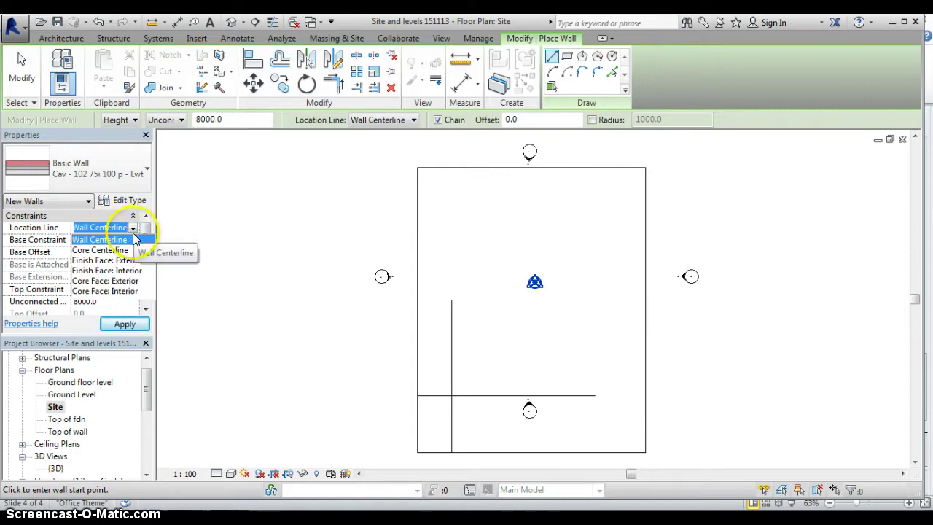
click(97, 260)
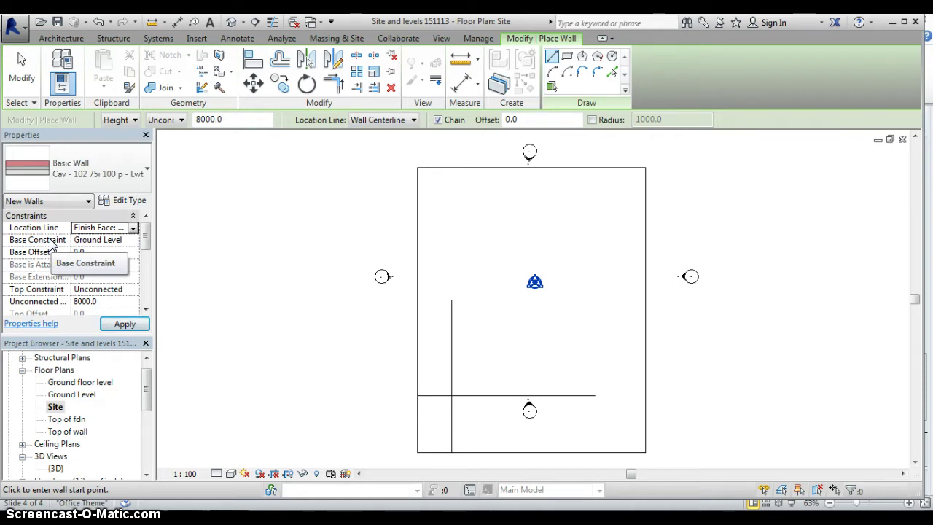
click(132, 244)
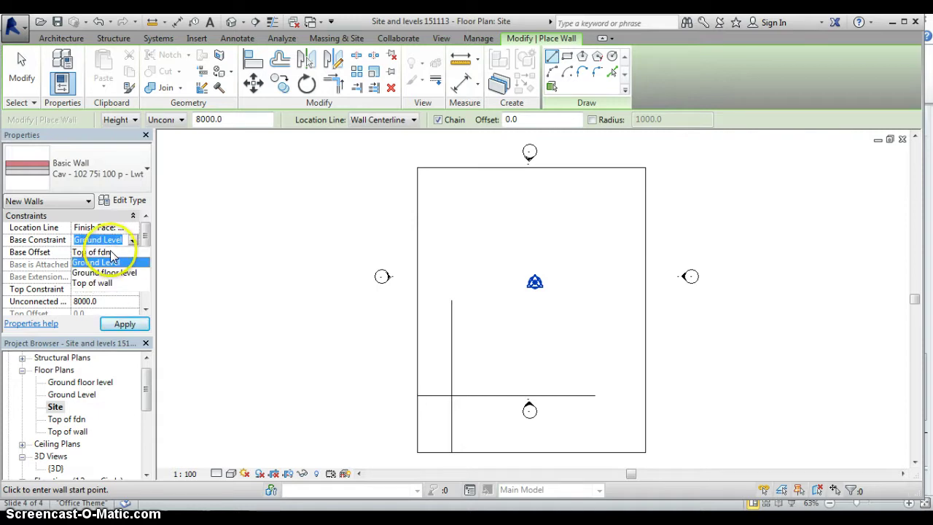
click(98, 251)
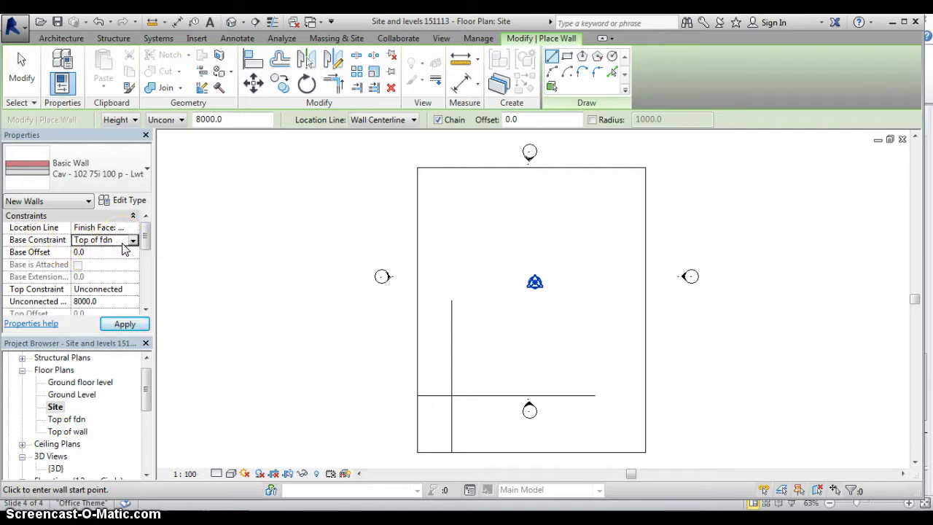
- Set the wall Top Constraint to Up to level: Top of wall
click(106, 291)
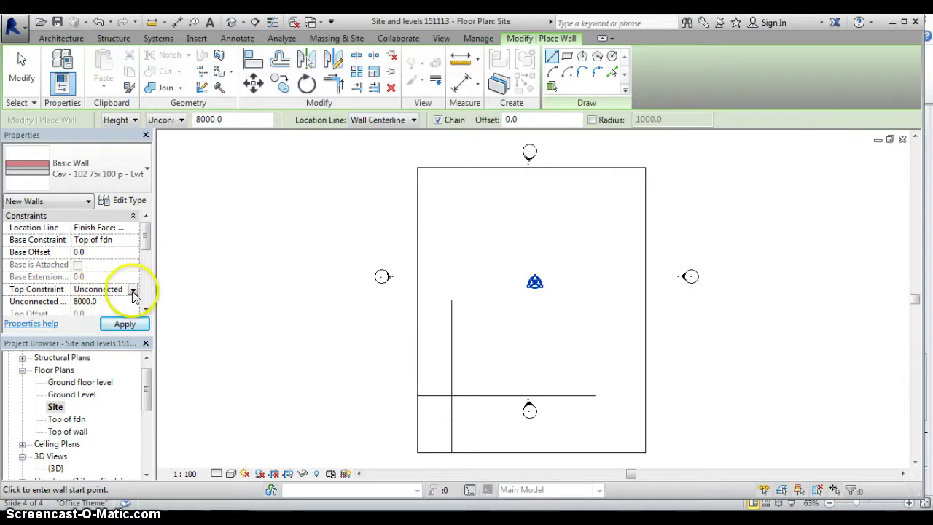
click(133, 290)
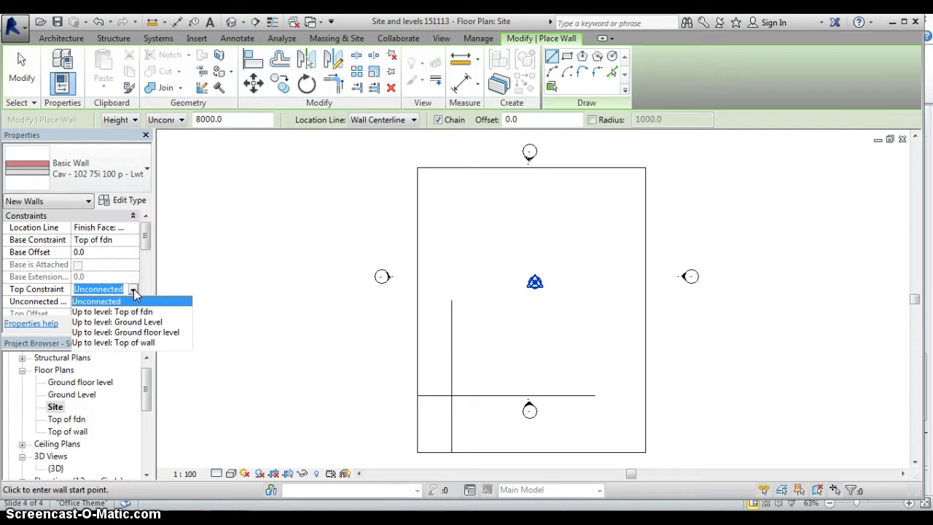
click(122, 342)
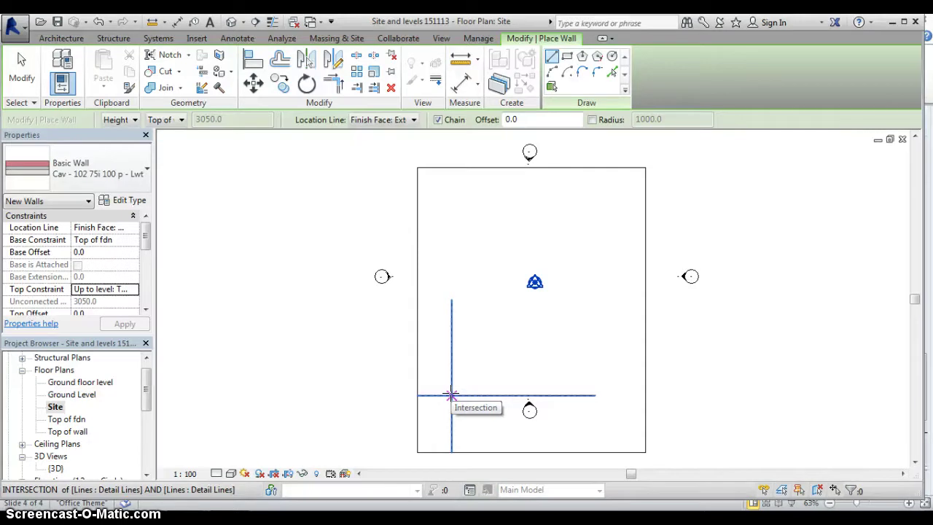
- Draw an 8000 mm wall up the left side from the detail-line intersection
click(450, 394)
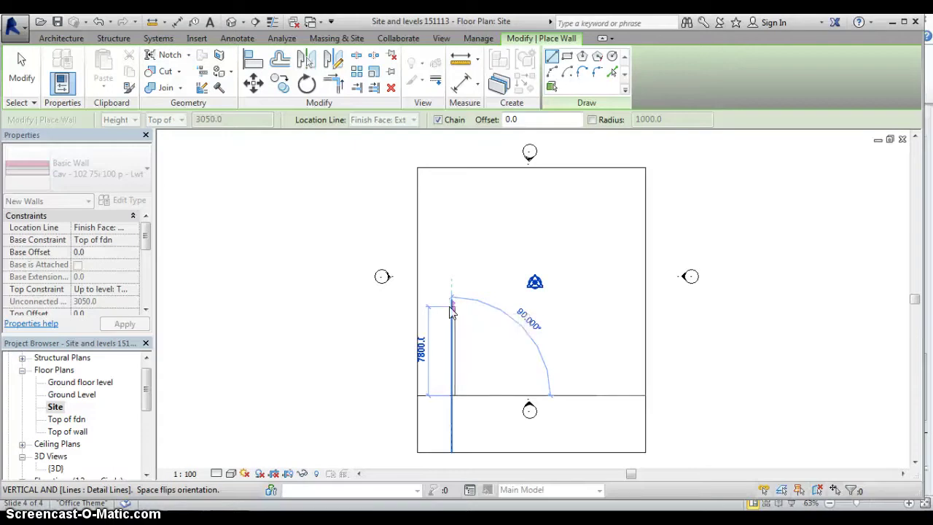
text(8000)
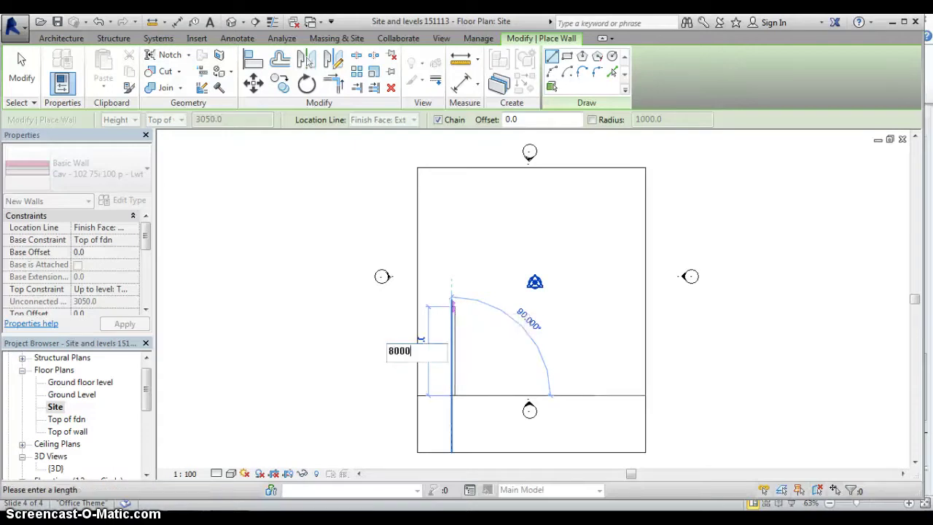
key(Return)
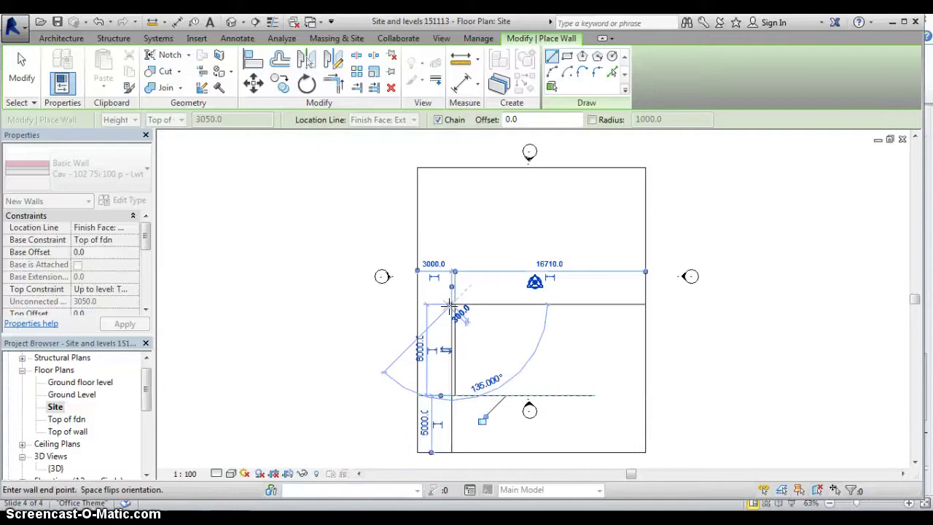
key(Escape)
click(453, 304)
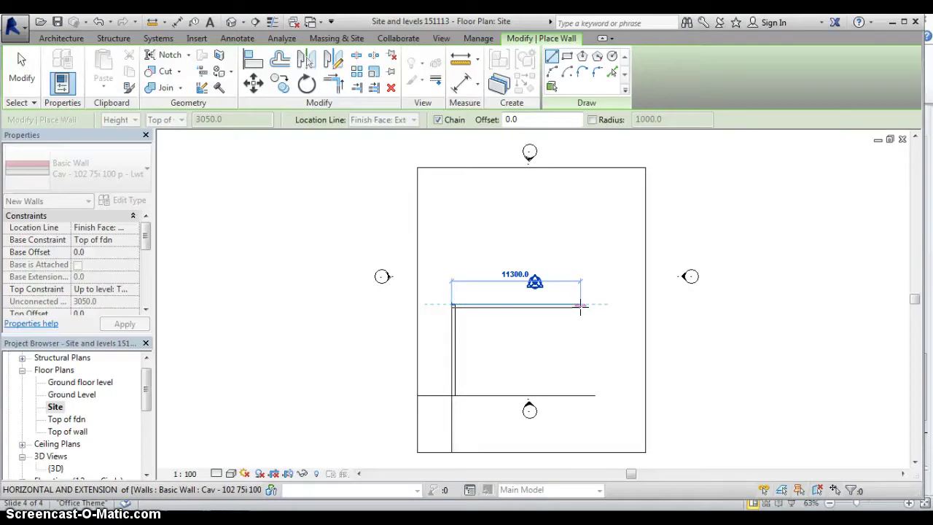
- Add a 14000 mm top wall and 8000 mm right wall, then close the loop at the start
text(14000)
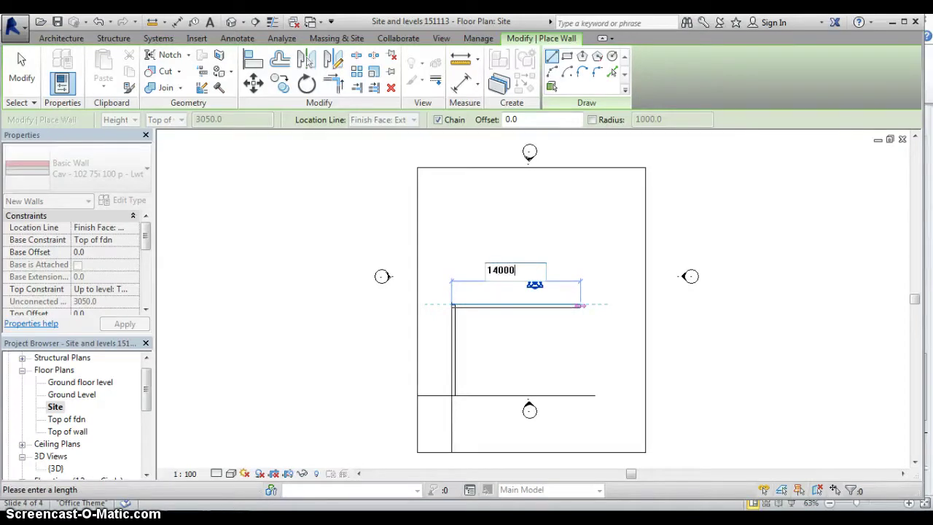
key(Return)
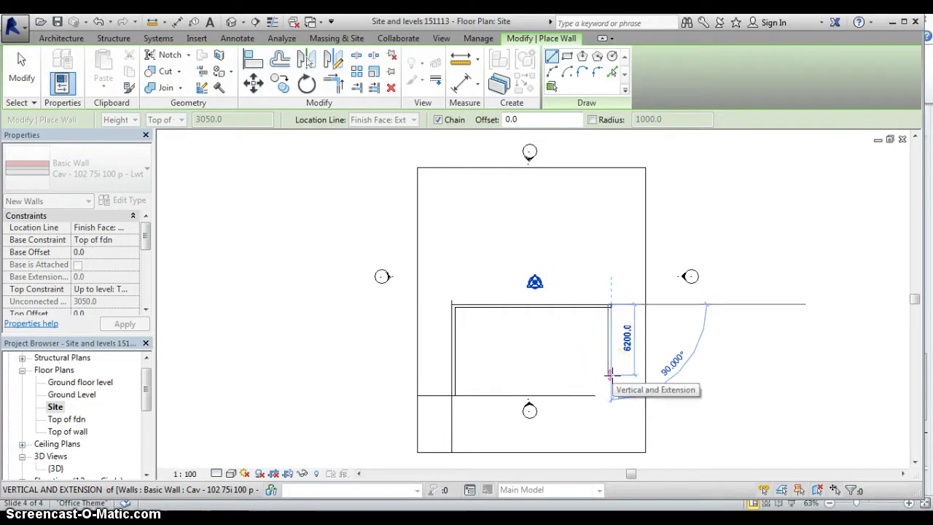
text(8000)
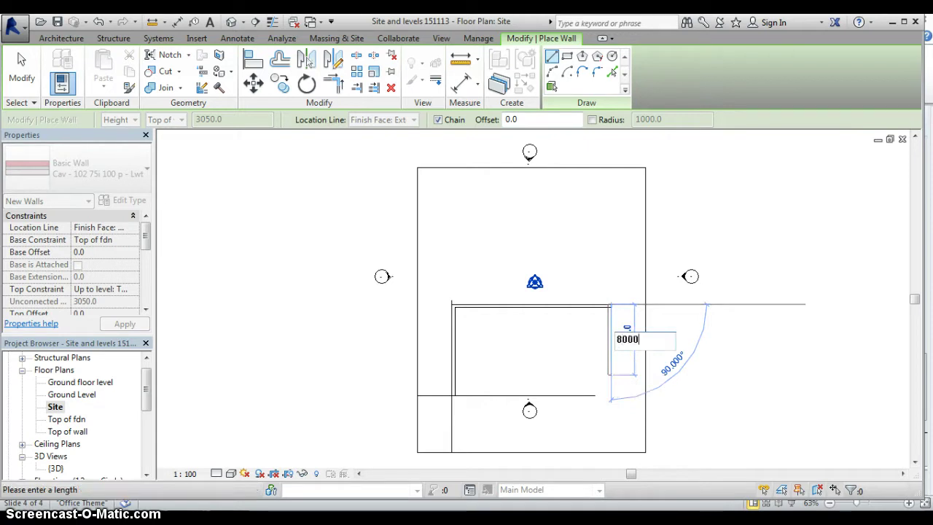
key(Return)
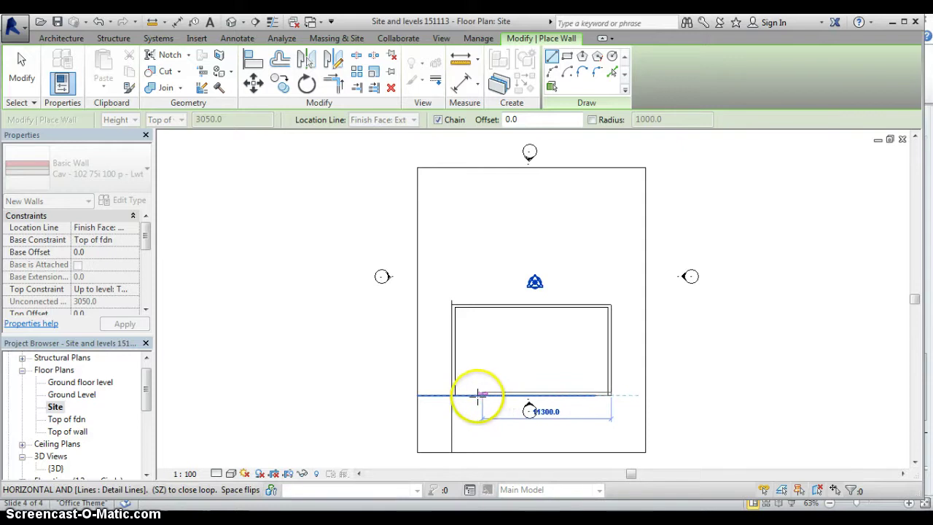
click(454, 395)
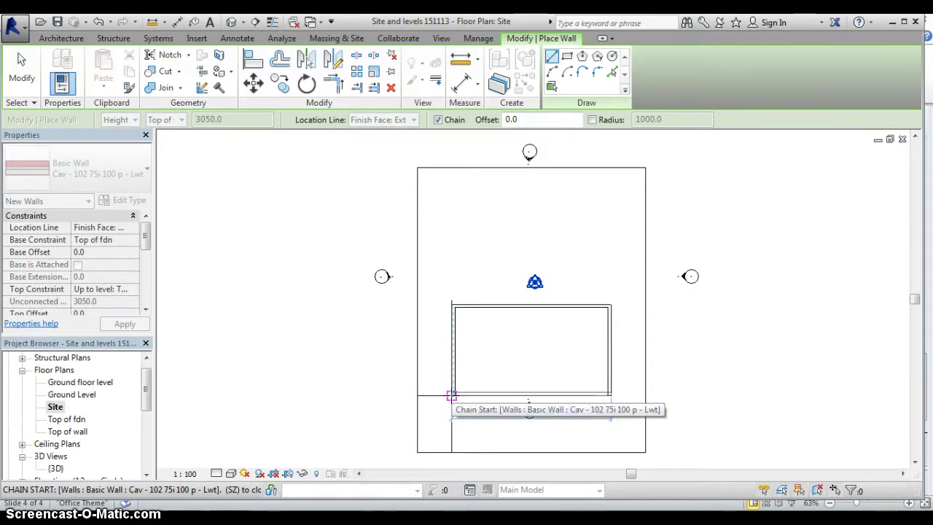
click(451, 396)
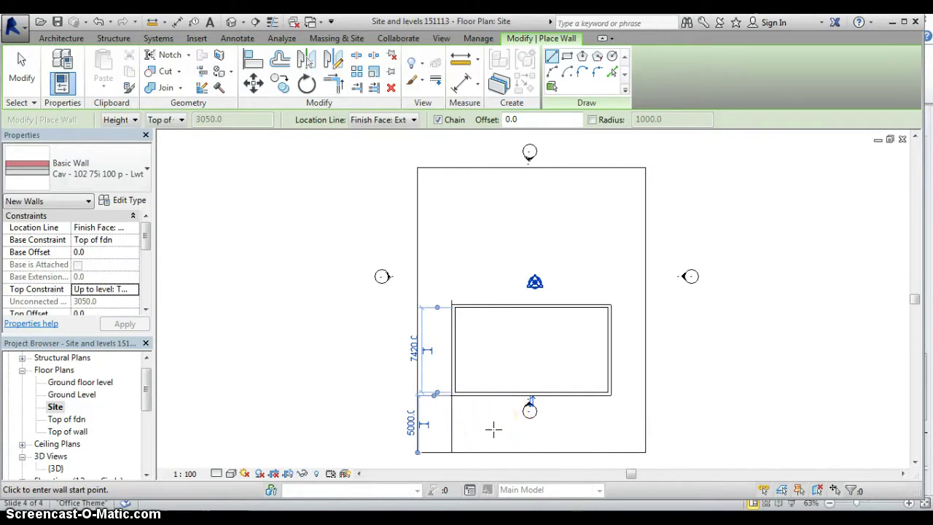
click(451, 421)
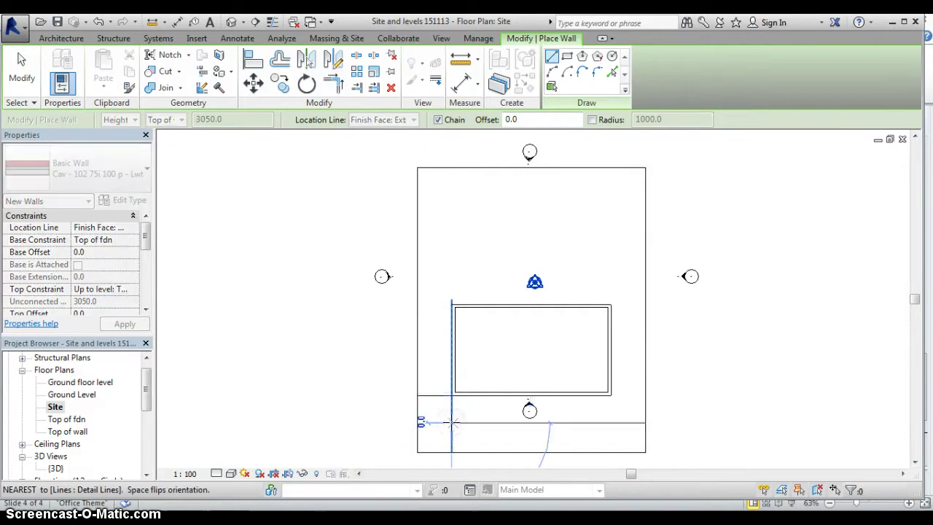
key(Escape)
key(Escape)
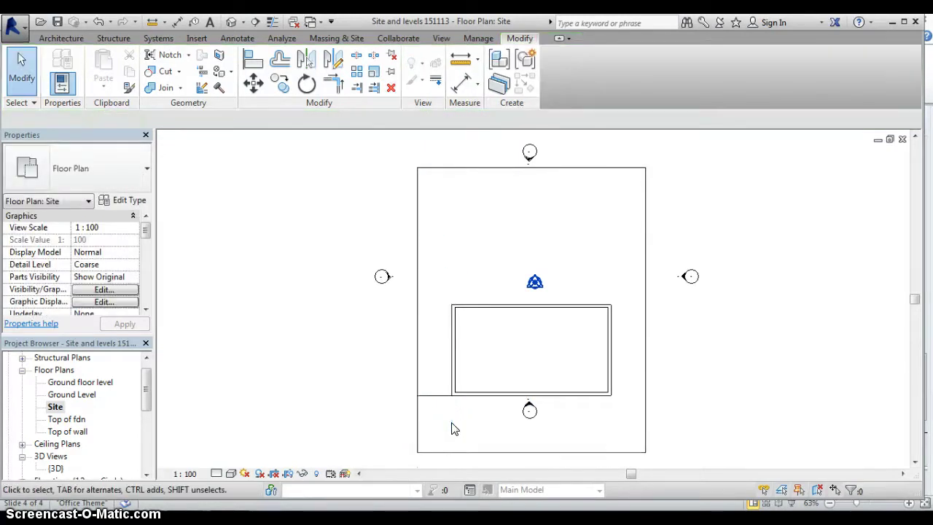
- Delete the leftover horizontal detail line beneath the wall rectangle
click(429, 397)
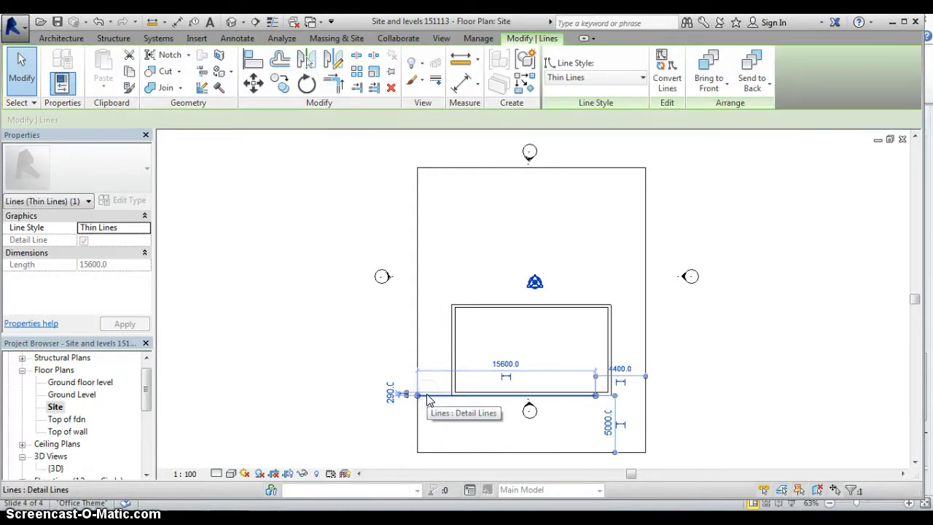
key(Delete)
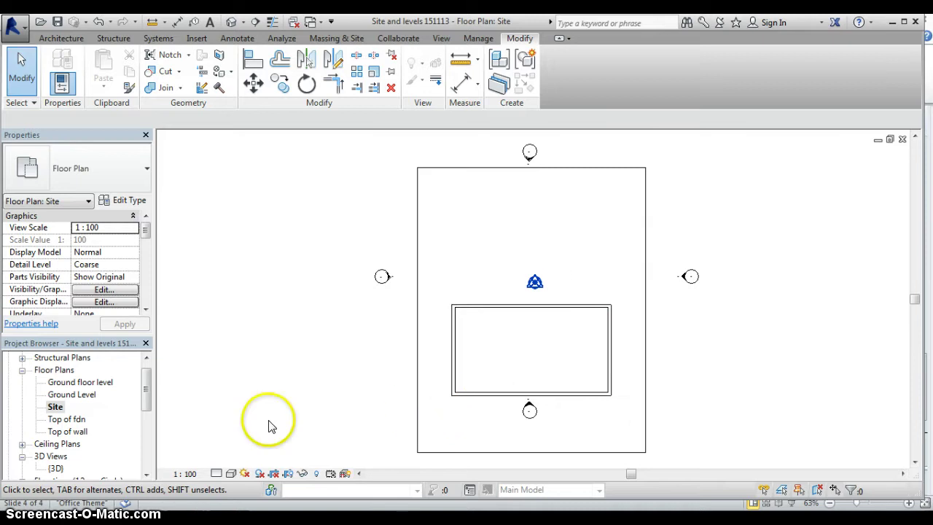
drag(146, 401, 150, 421)
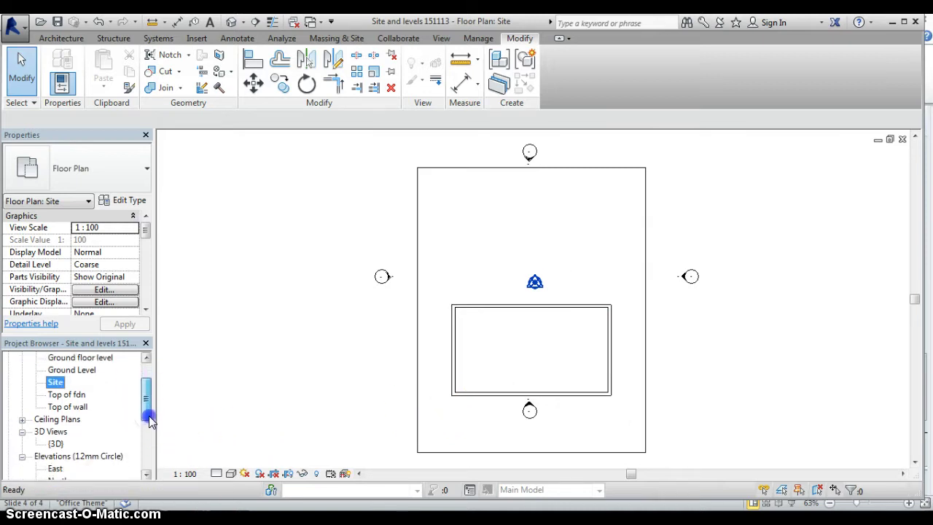
- Open the {3D} view and orbit and zoom in on the brick cavity-wall rectangle
double_click(55, 443)
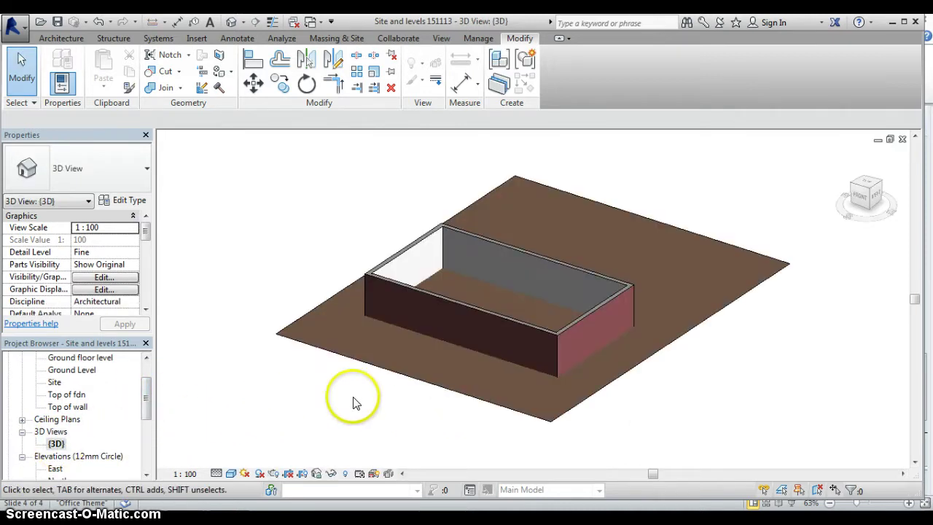
middle_drag(361, 382, 315, 347)
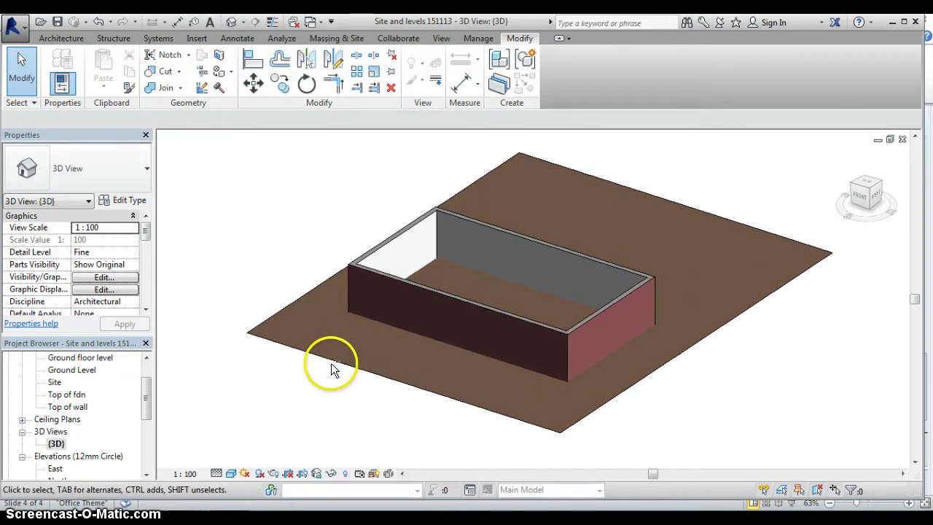
shift+middle_drag(336, 357, 362, 214)
scroll(534, 311, up, 5)
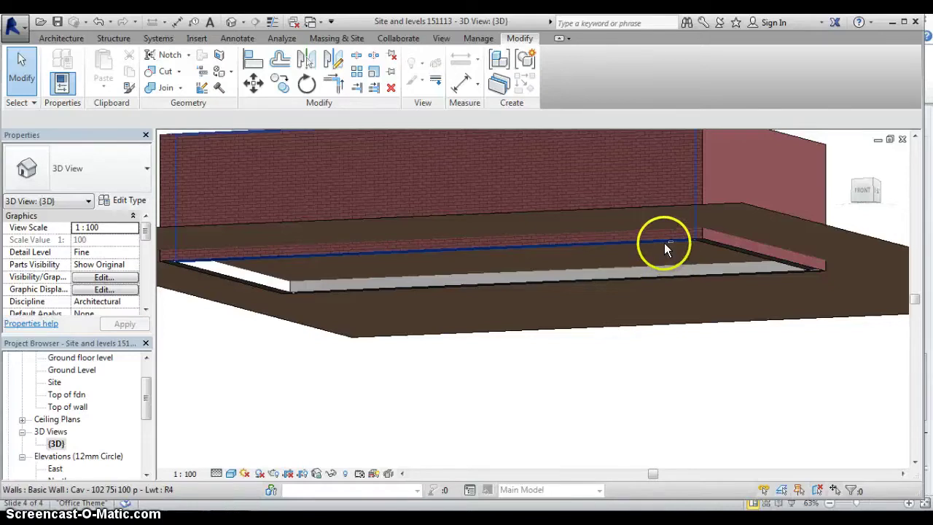
shift+middle_drag(663, 245, 581, 350)
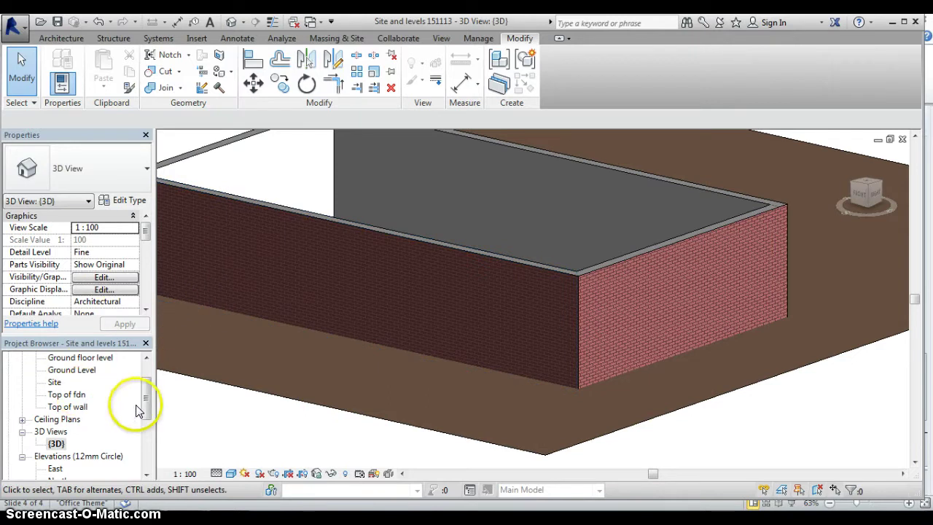
scroll(146, 400, up, 1)
- Return to the Site floor plan and bring up the Structure ribbon tools
click(56, 419)
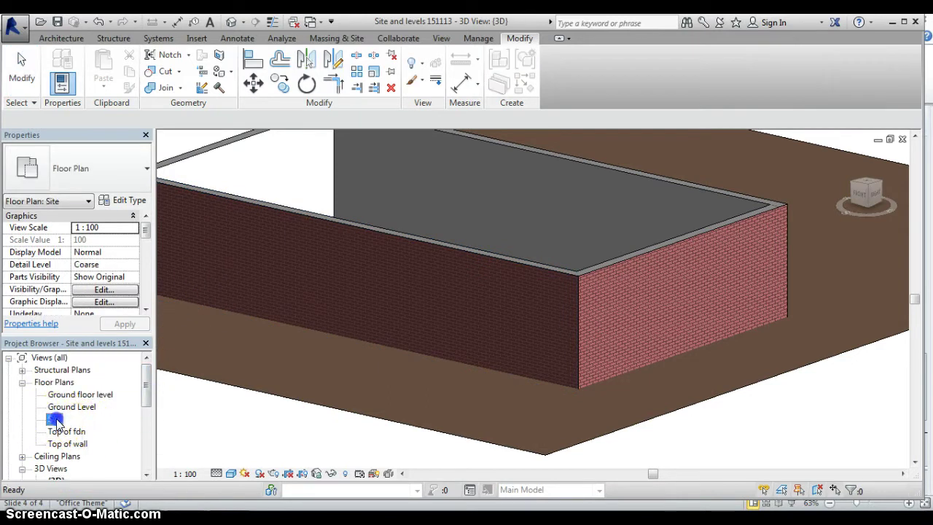
double_click(55, 420)
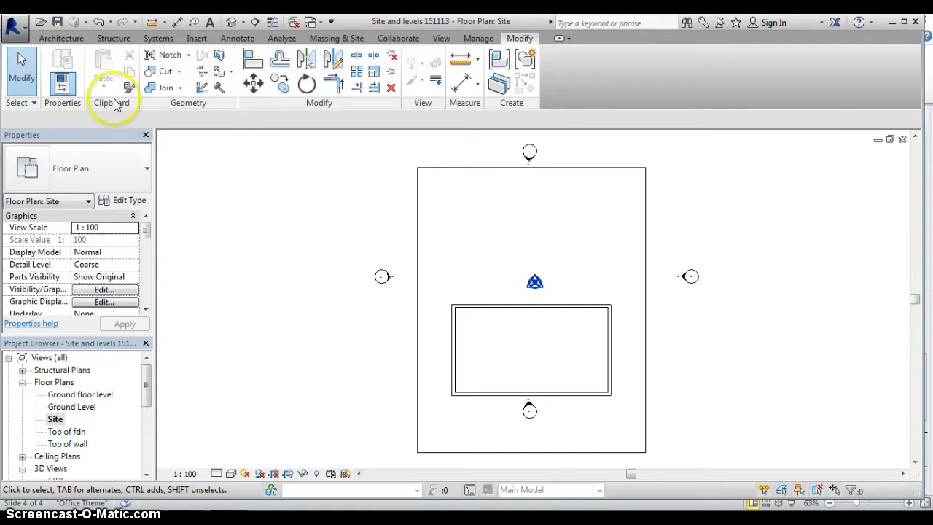
click(114, 39)
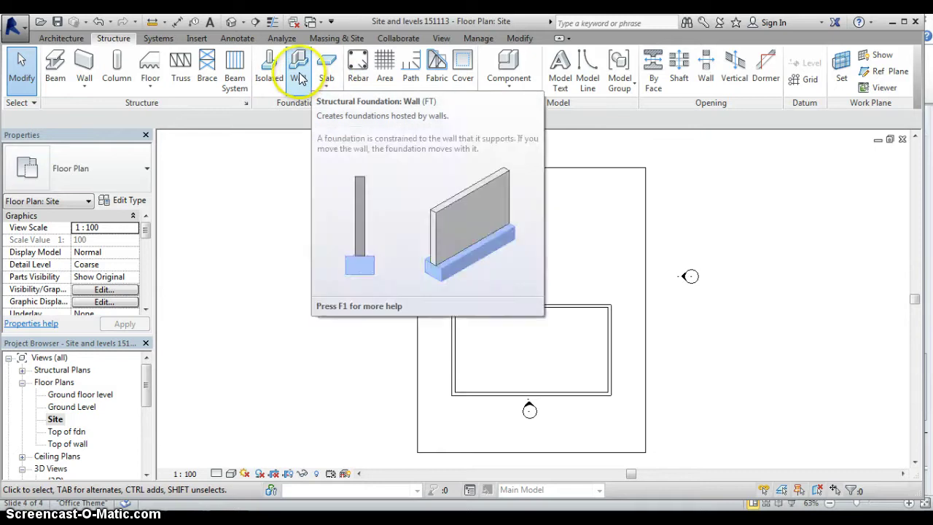
- Place wall foundations under the top and left cavity walls, dismissing the hidden-foundation warning
click(301, 78)
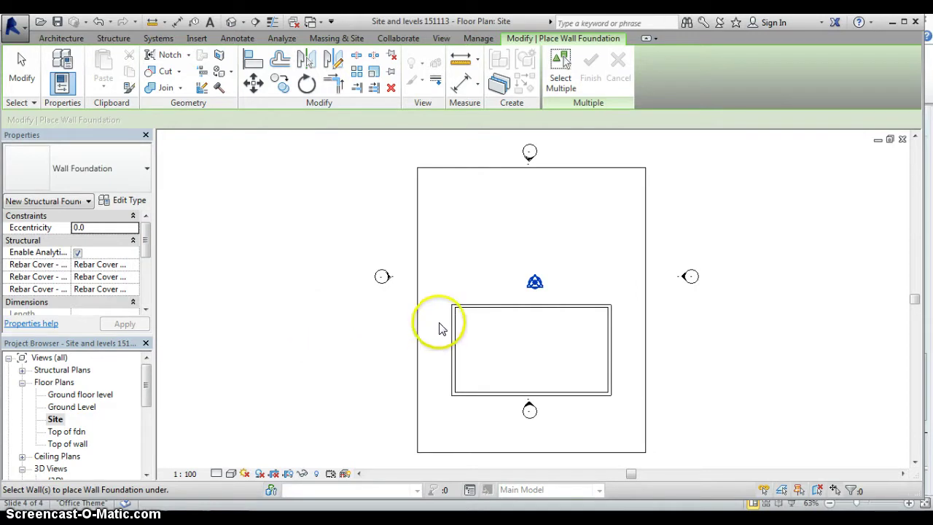
click(523, 312)
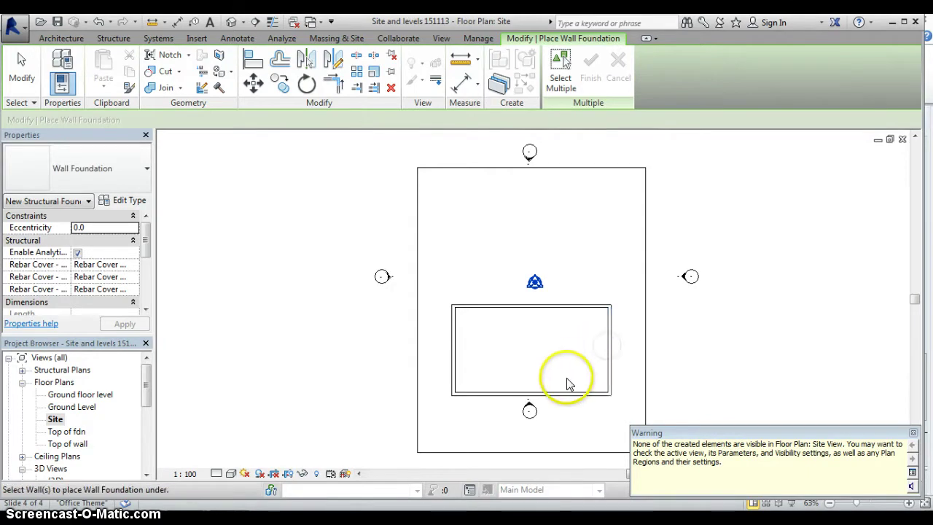
click(456, 343)
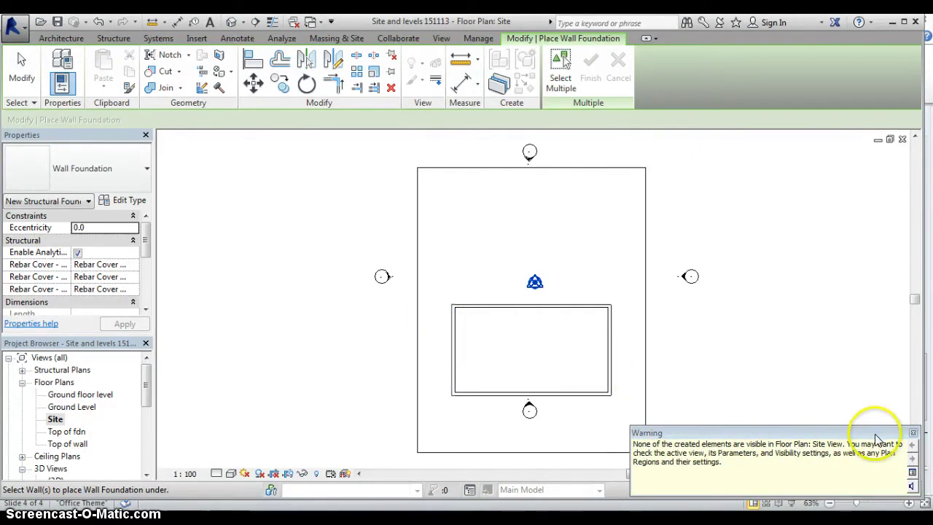
click(912, 433)
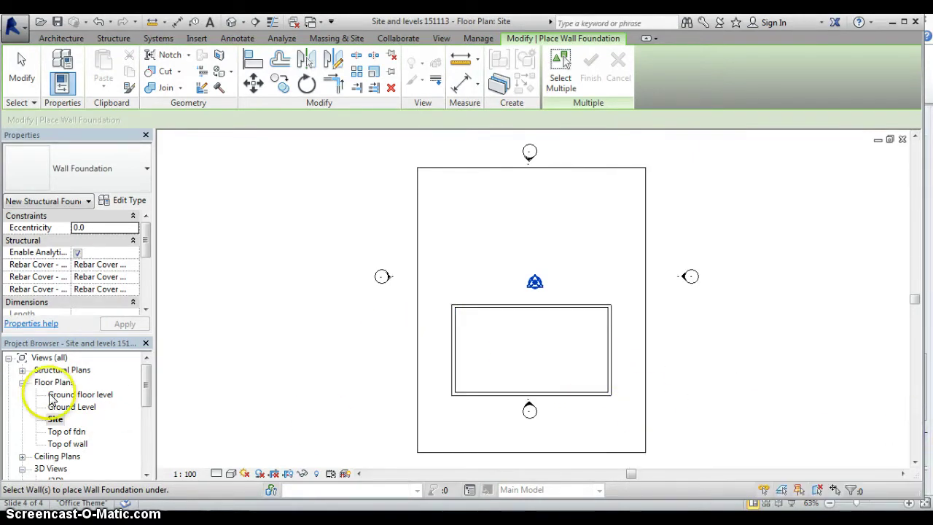
click(150, 391)
drag(150, 394, 146, 408)
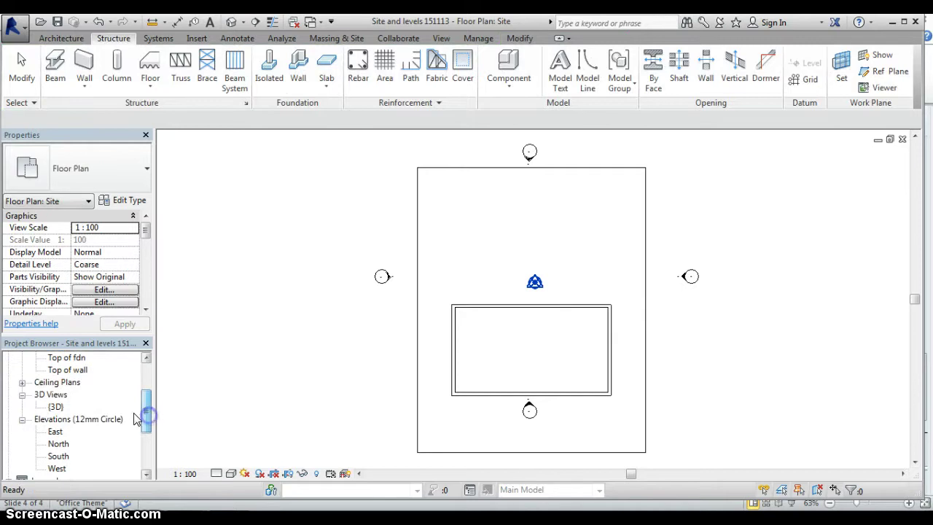
- Open the default {3D} view and orbit beneath the site to see the foundations
click(57, 406)
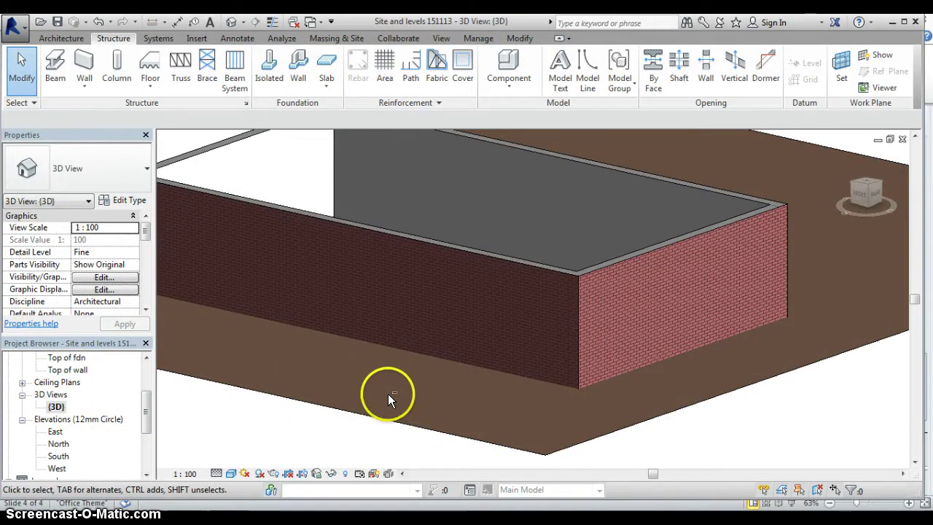
shift+middle_drag(388, 394, 426, 280)
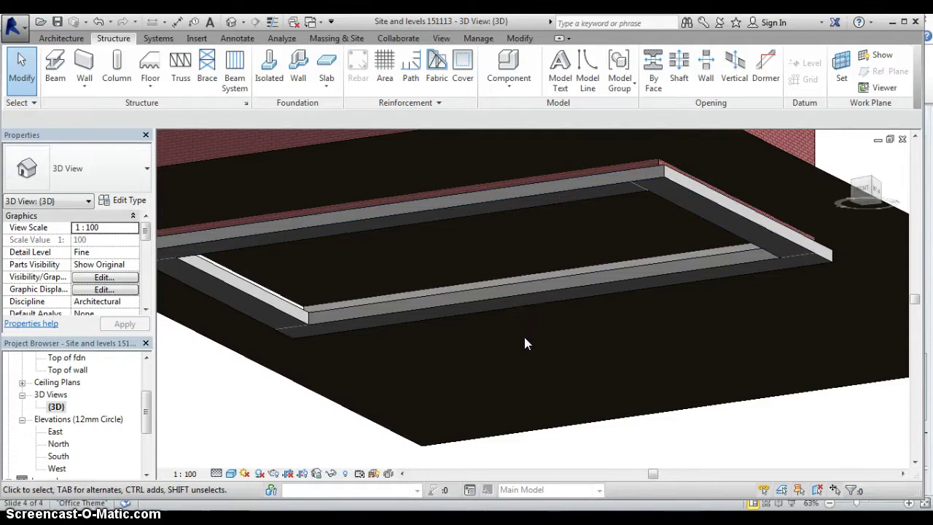
- Select the back, right, front and left wall foundations together
click(424, 213)
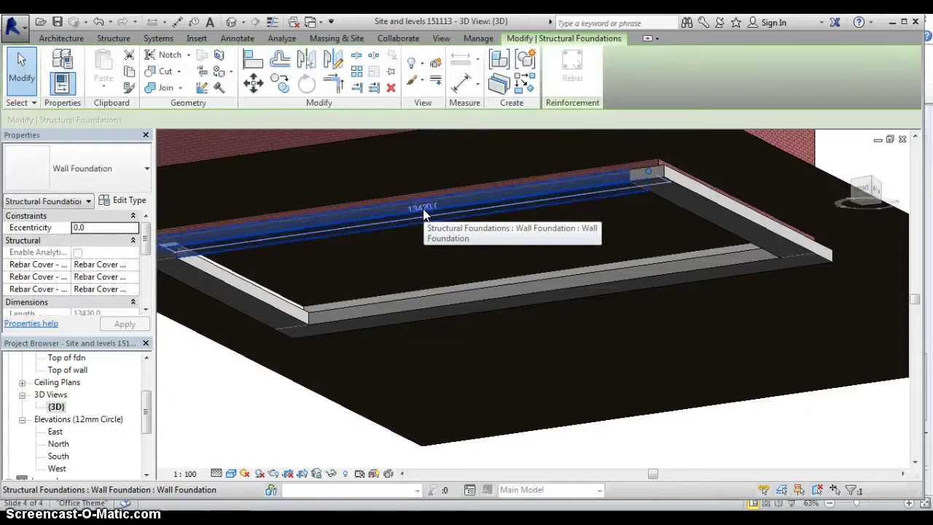
ctrl+click(729, 208)
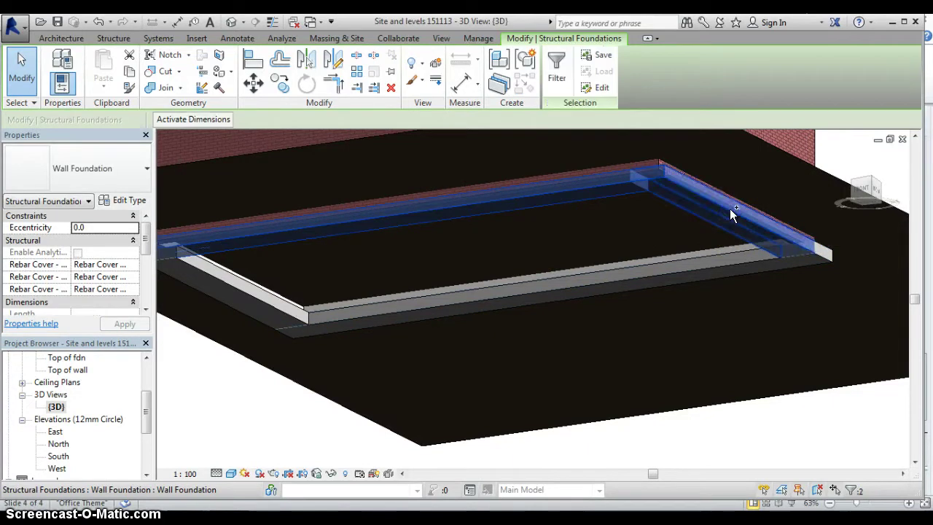
ctrl+click(605, 281)
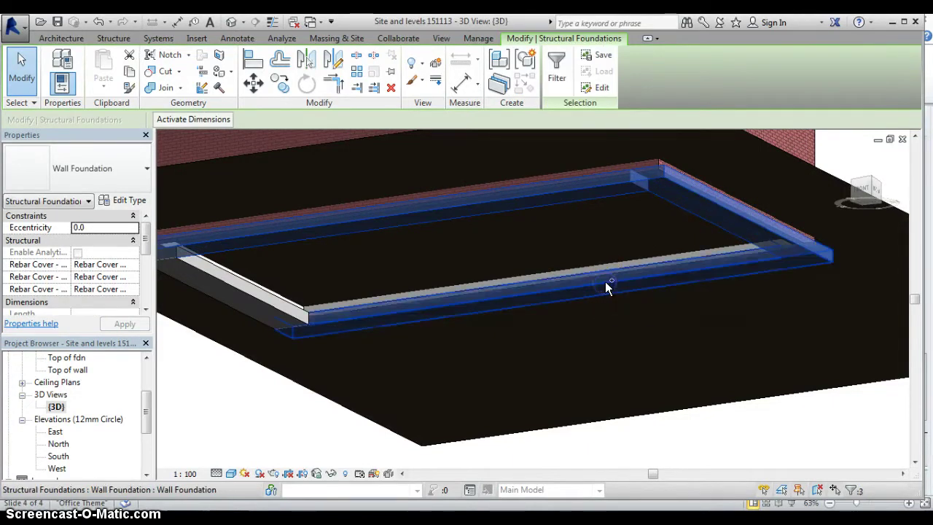
ctrl+click(246, 289)
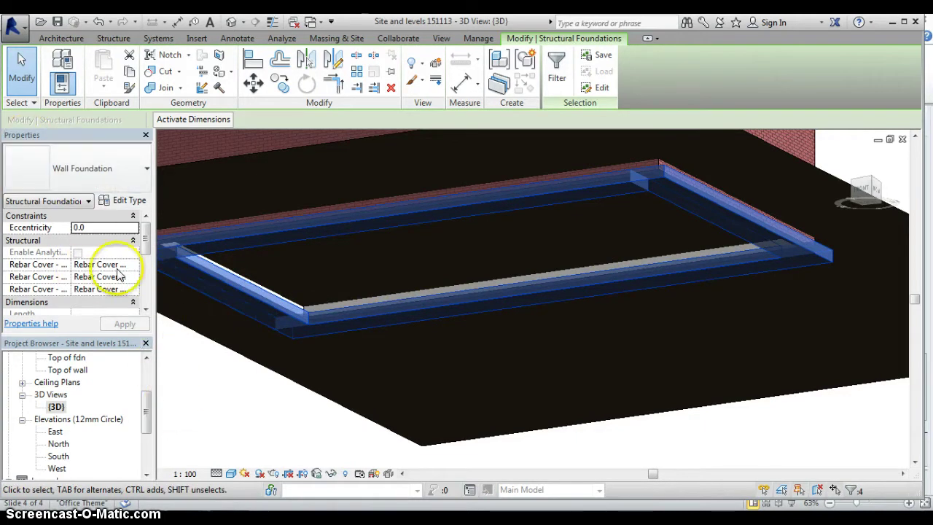
- Give the wall foundation type Width 500 and Foundation Thickness 950, then deselect the foundations
click(131, 201)
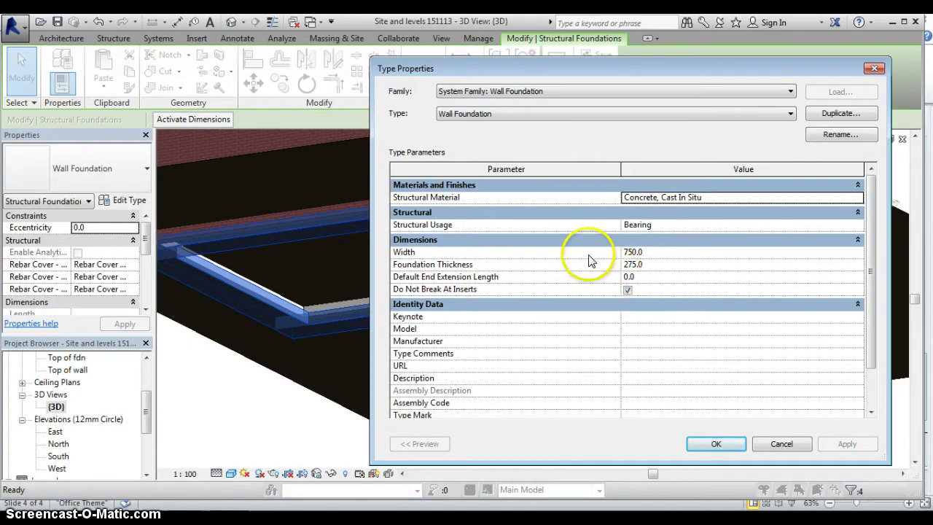
click(647, 251)
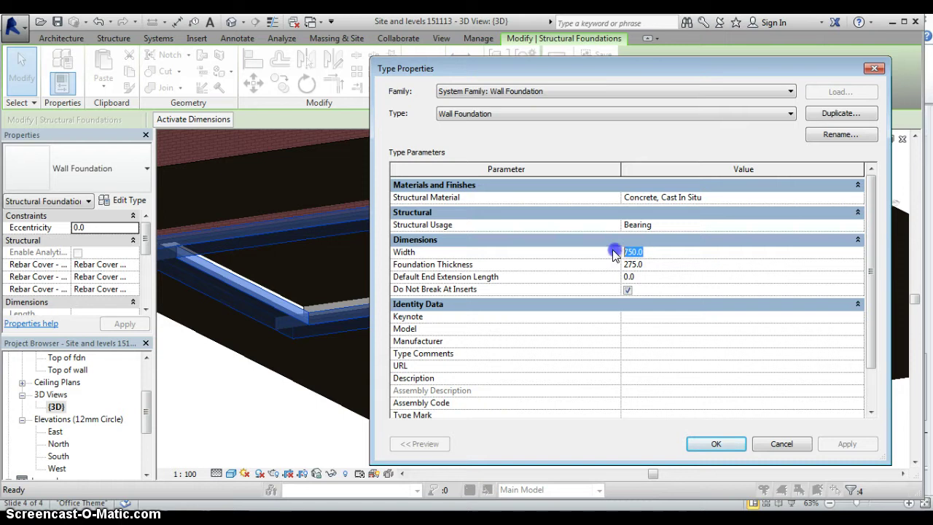
text(5)
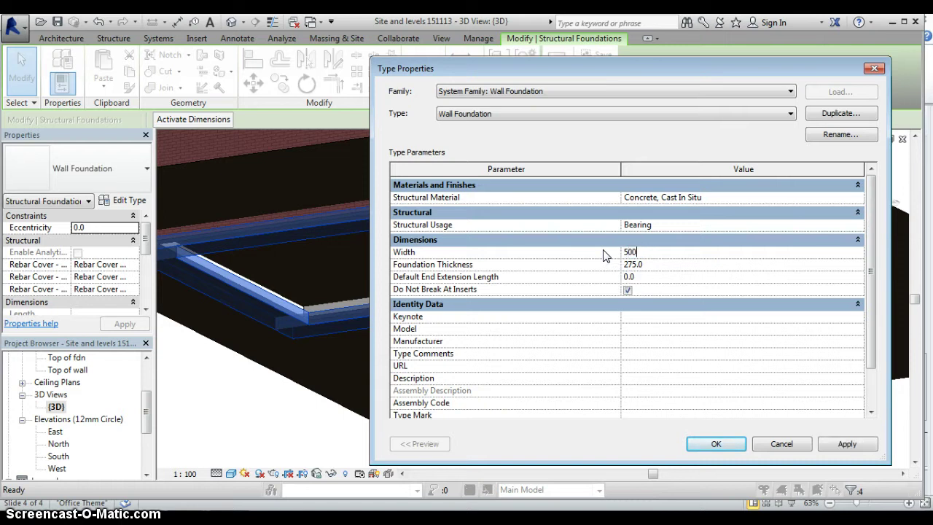
text(00)
click(648, 264)
text(950)
key(Return)
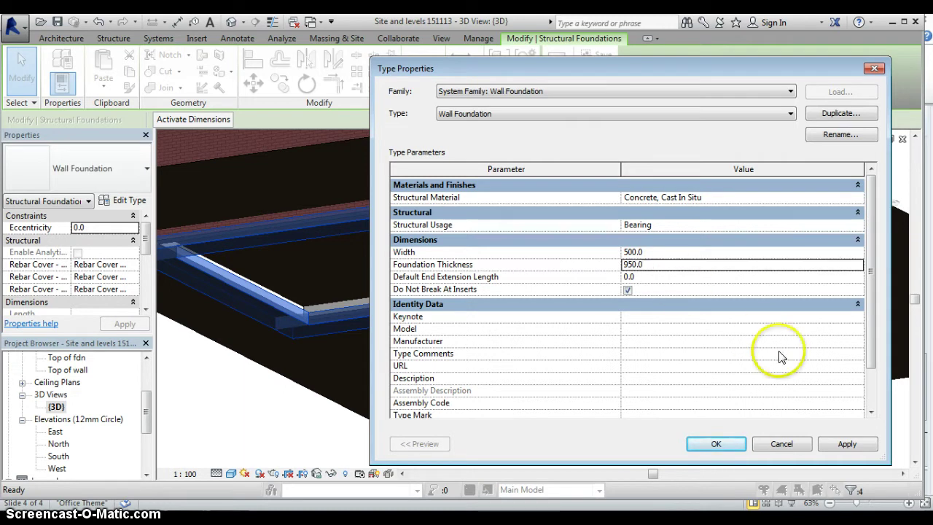
click(853, 446)
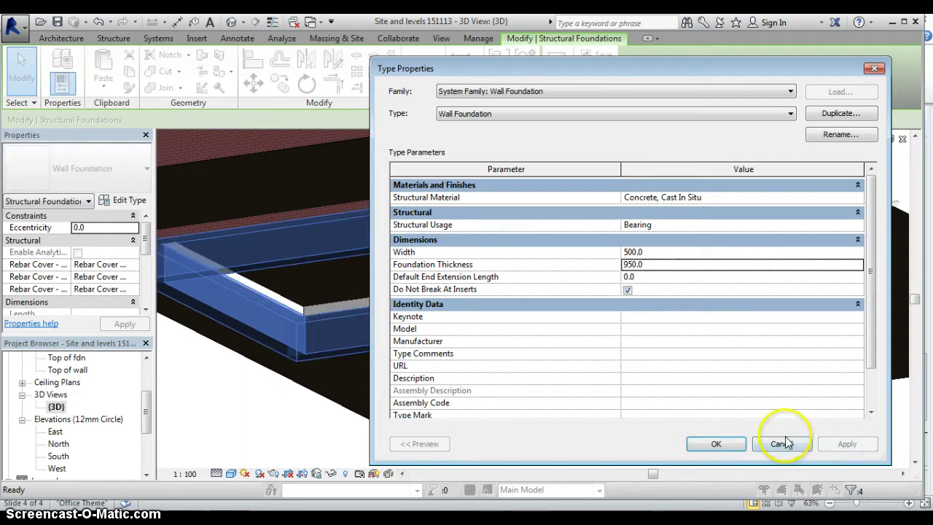
click(717, 443)
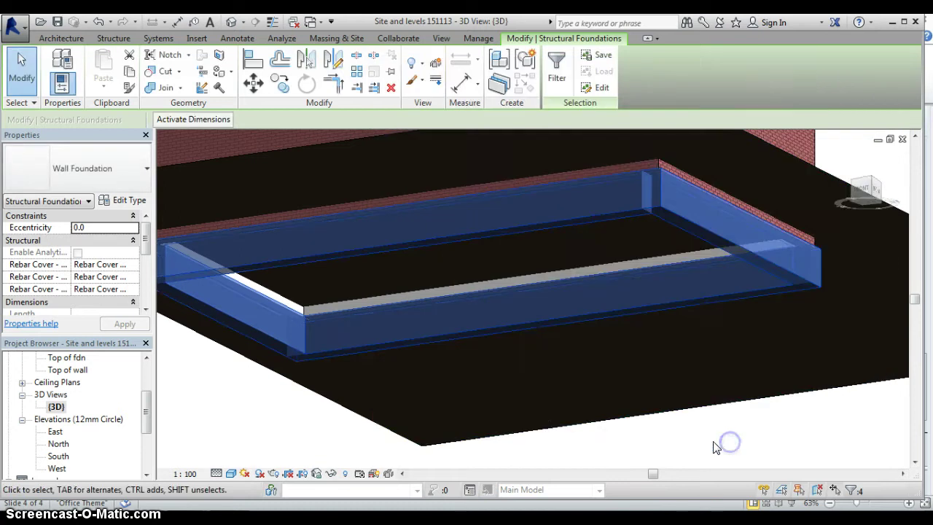
click(275, 401)
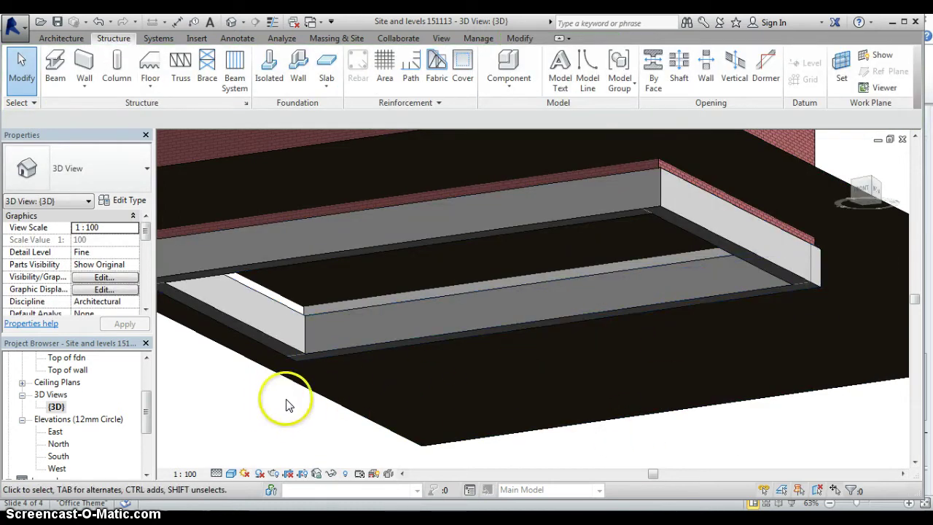
- Pan and orbit back above the site to view the brick walls over the deepened foundations
middle_drag(278, 411, 433, 427)
shift+middle_drag(499, 370, 432, 440)
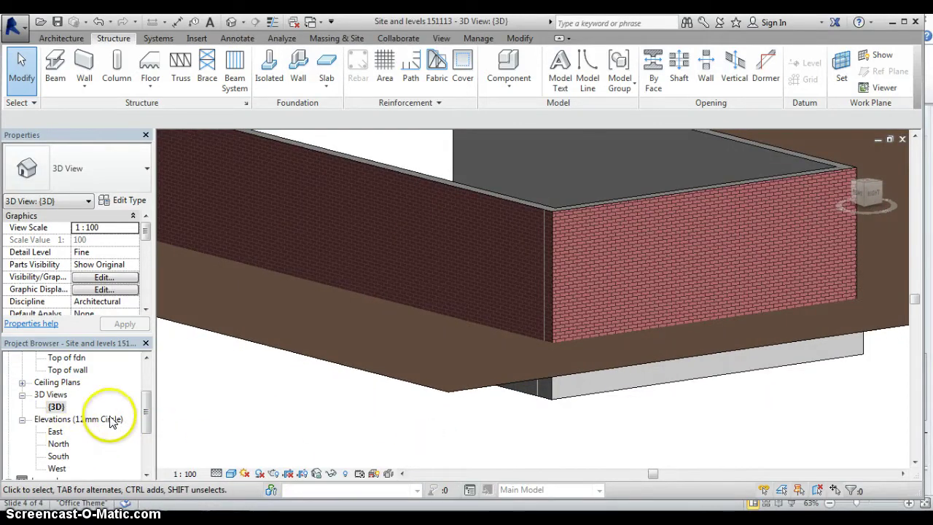
drag(148, 427, 149, 392)
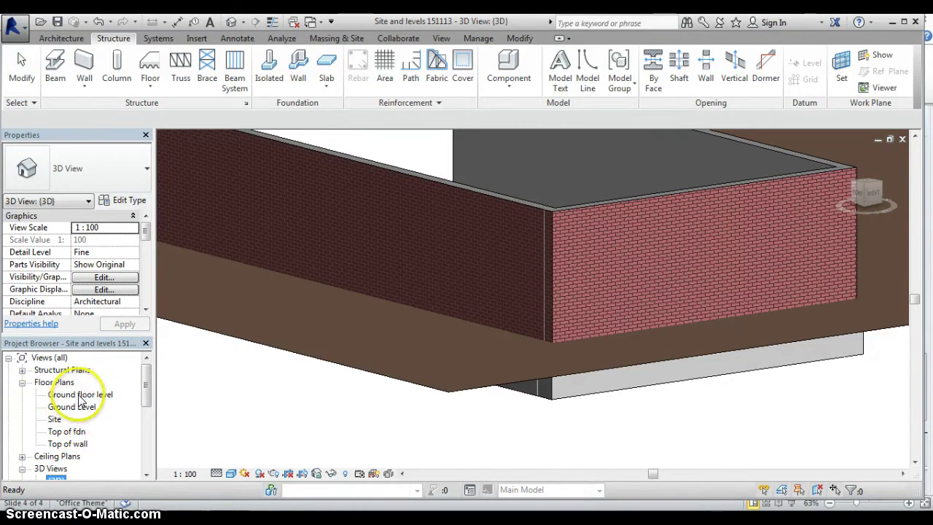
click(81, 395)
double_click(81, 395)
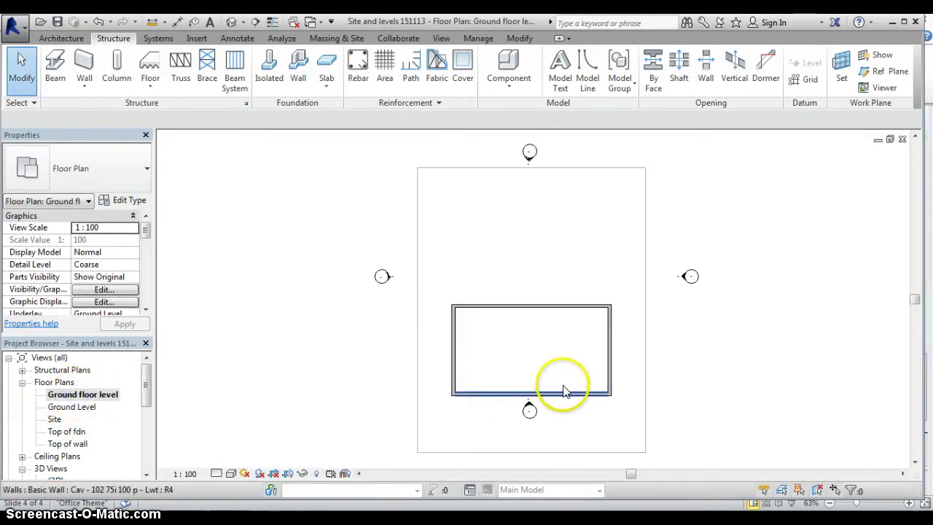
scroll(590, 391, up, 2)
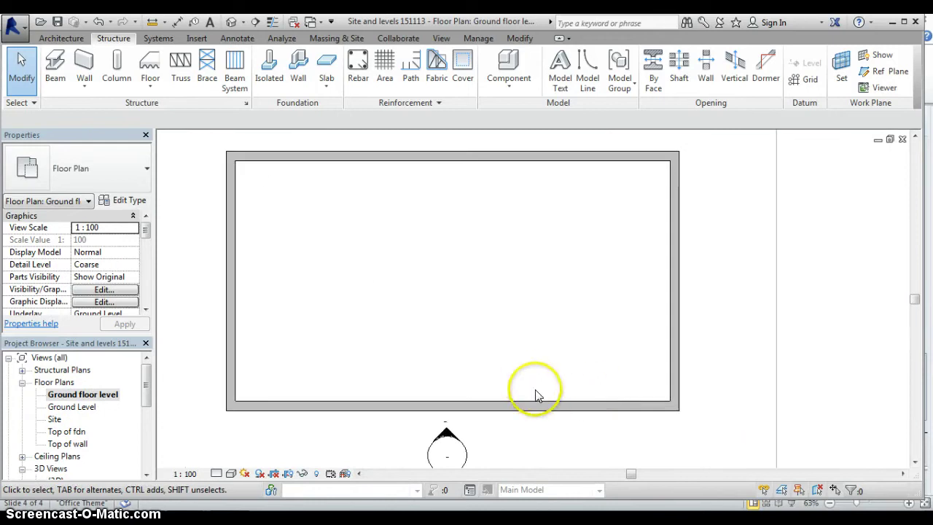
double_click(67, 432)
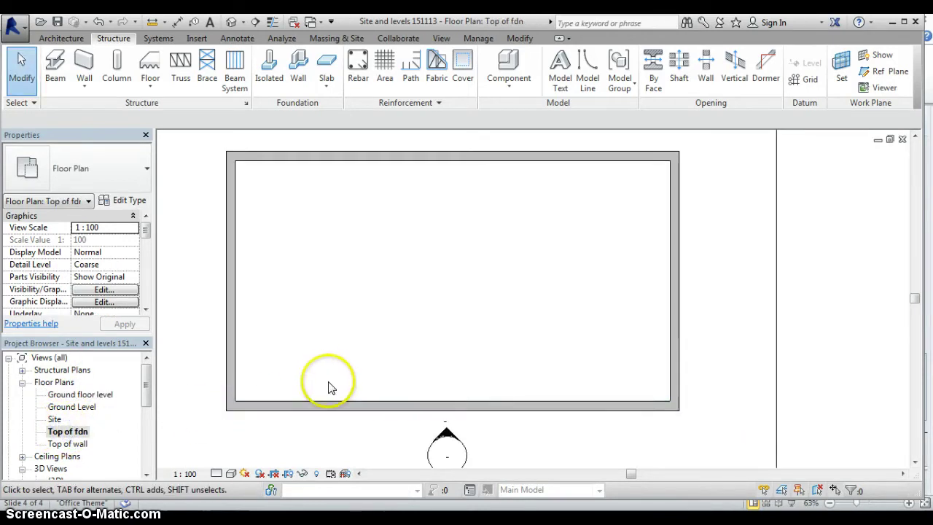
scroll(289, 393, down, 2)
scroll(285, 397, down, 1)
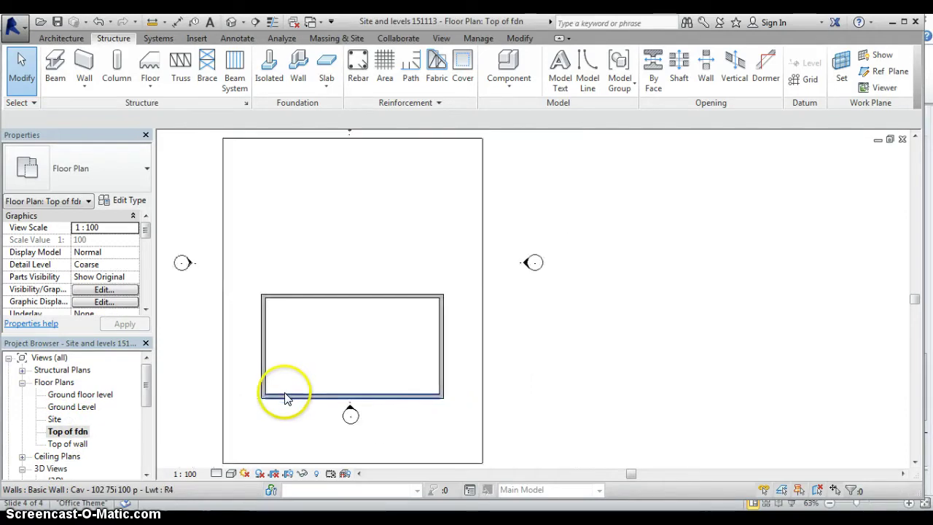
scroll(286, 398, up, 1)
drag(148, 391, 125, 427)
double_click(56, 394)
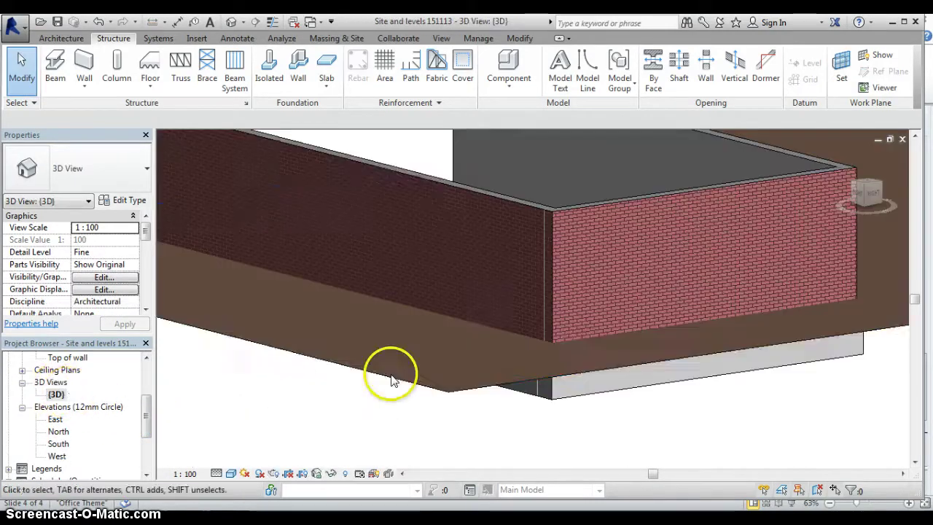
mouse_move(492, 359)
shift+middle_down()
mouse_move(501, 366)
mouse_move(528, 310)
mouse_move(527, 418)
mouse_move(425, 368)
mouse_move(555, 383)
mouse_move(519, 402)
mouse_move(485, 373)
shift+middle_up()
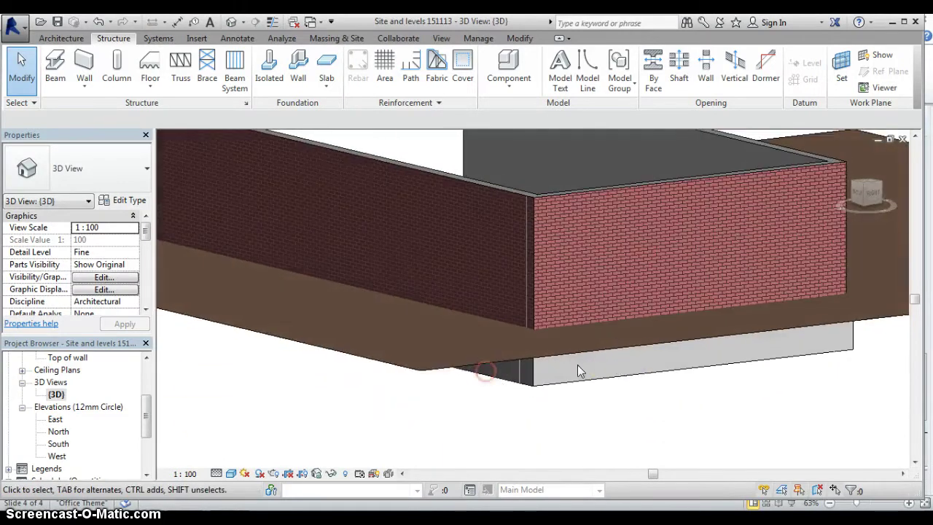